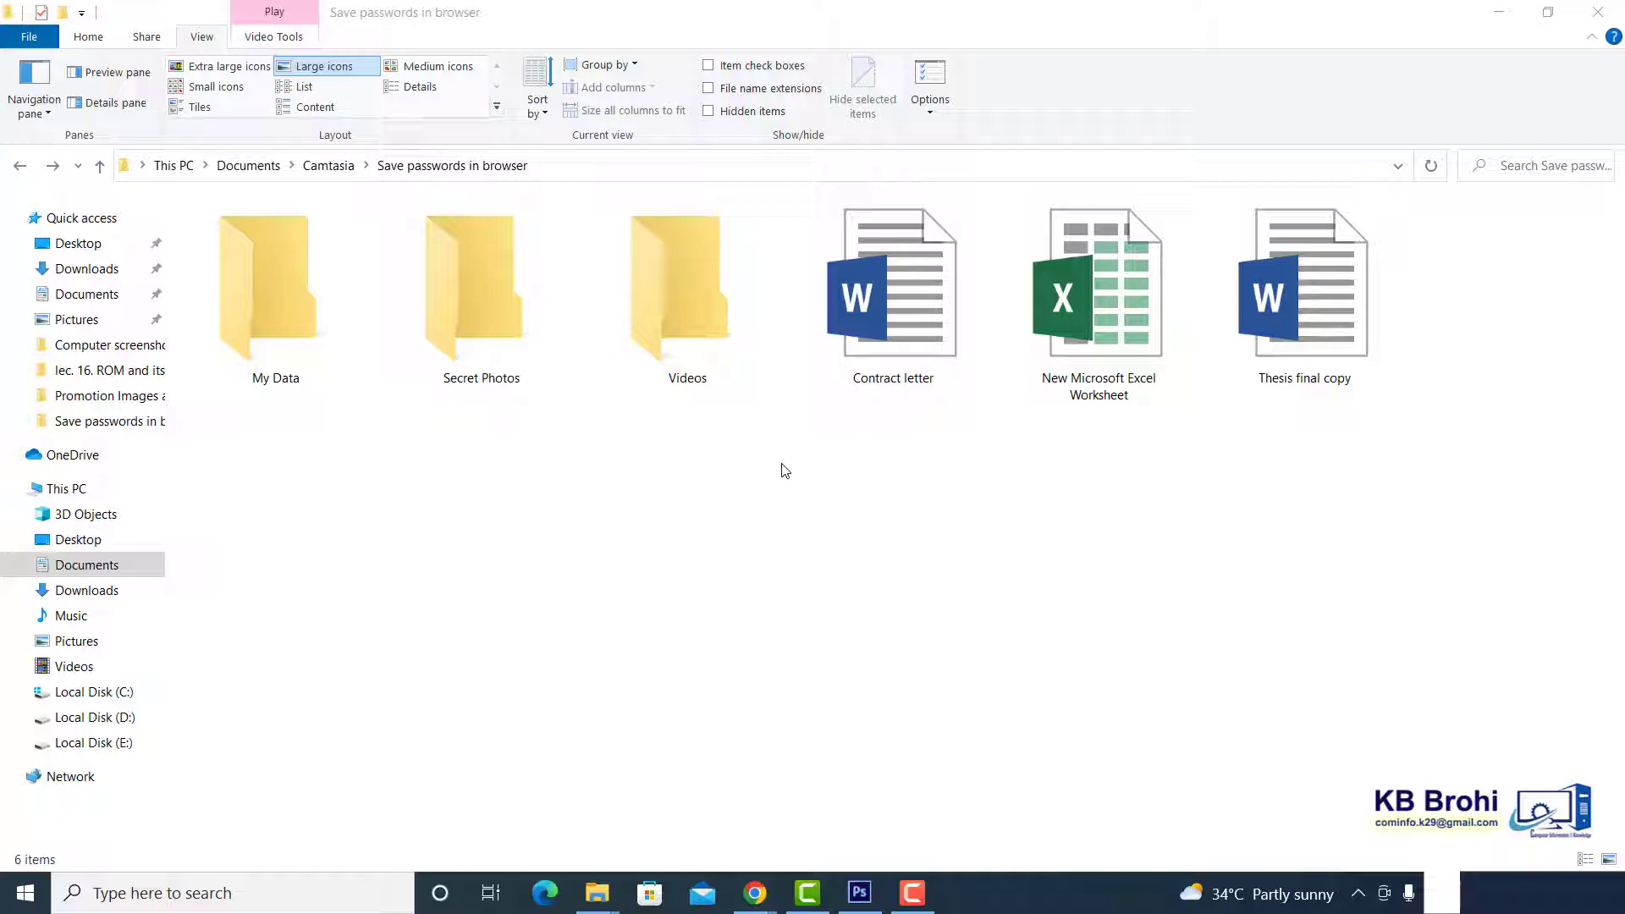
- Hide the Videos folder by applying the Hidden attribute in its properties
left_click(693, 316)
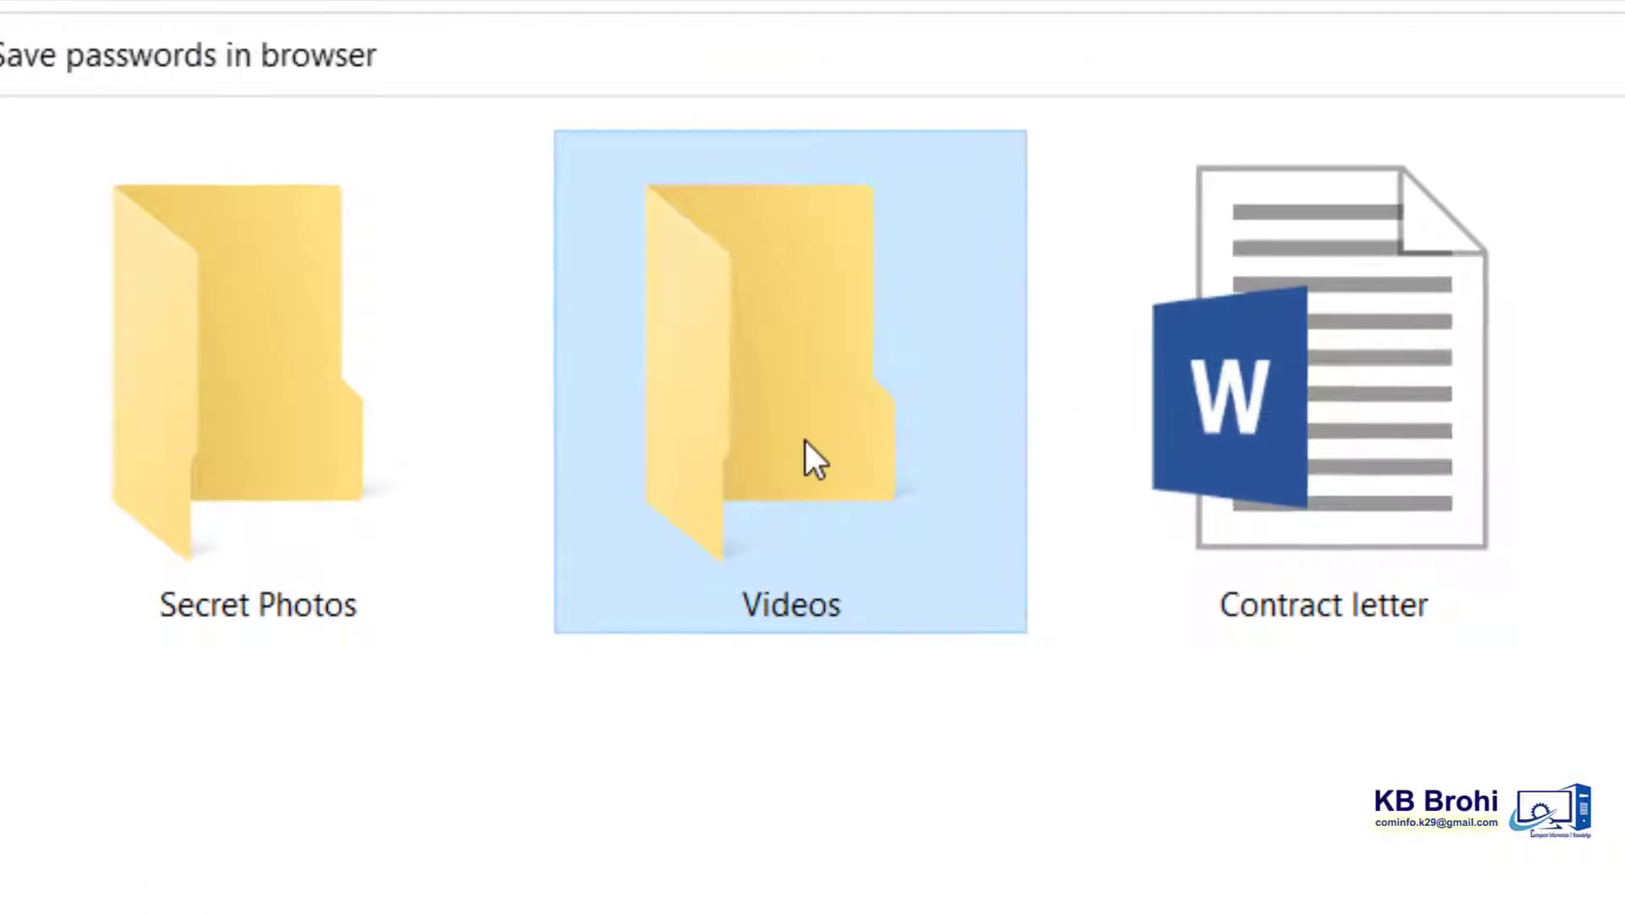
right_click(807, 444)
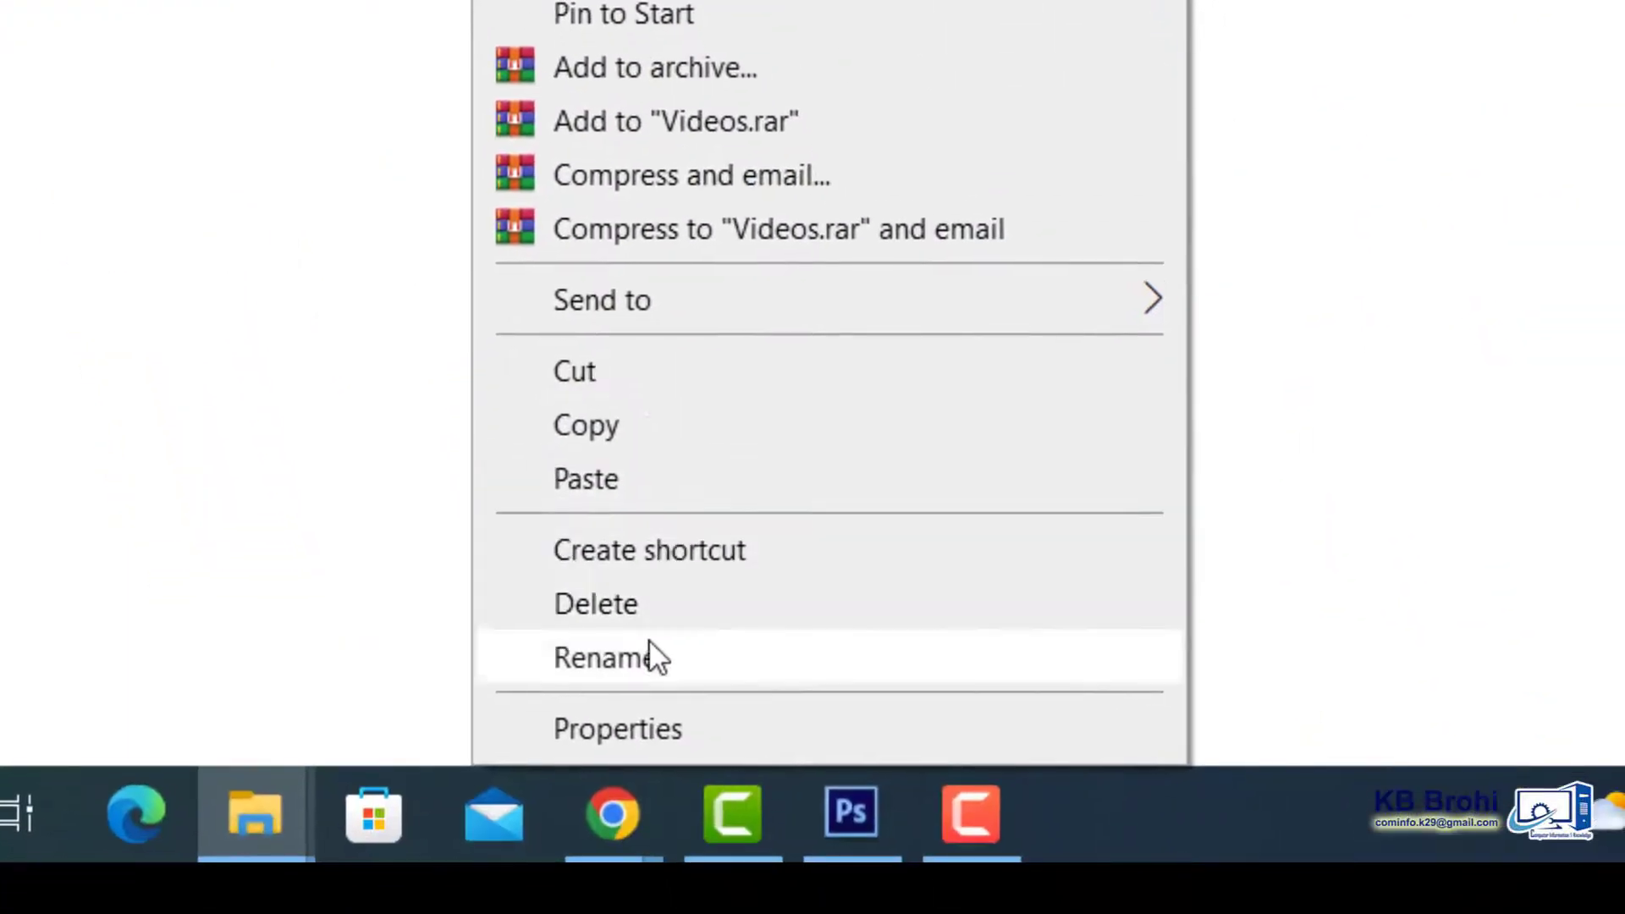
left_click(623, 735)
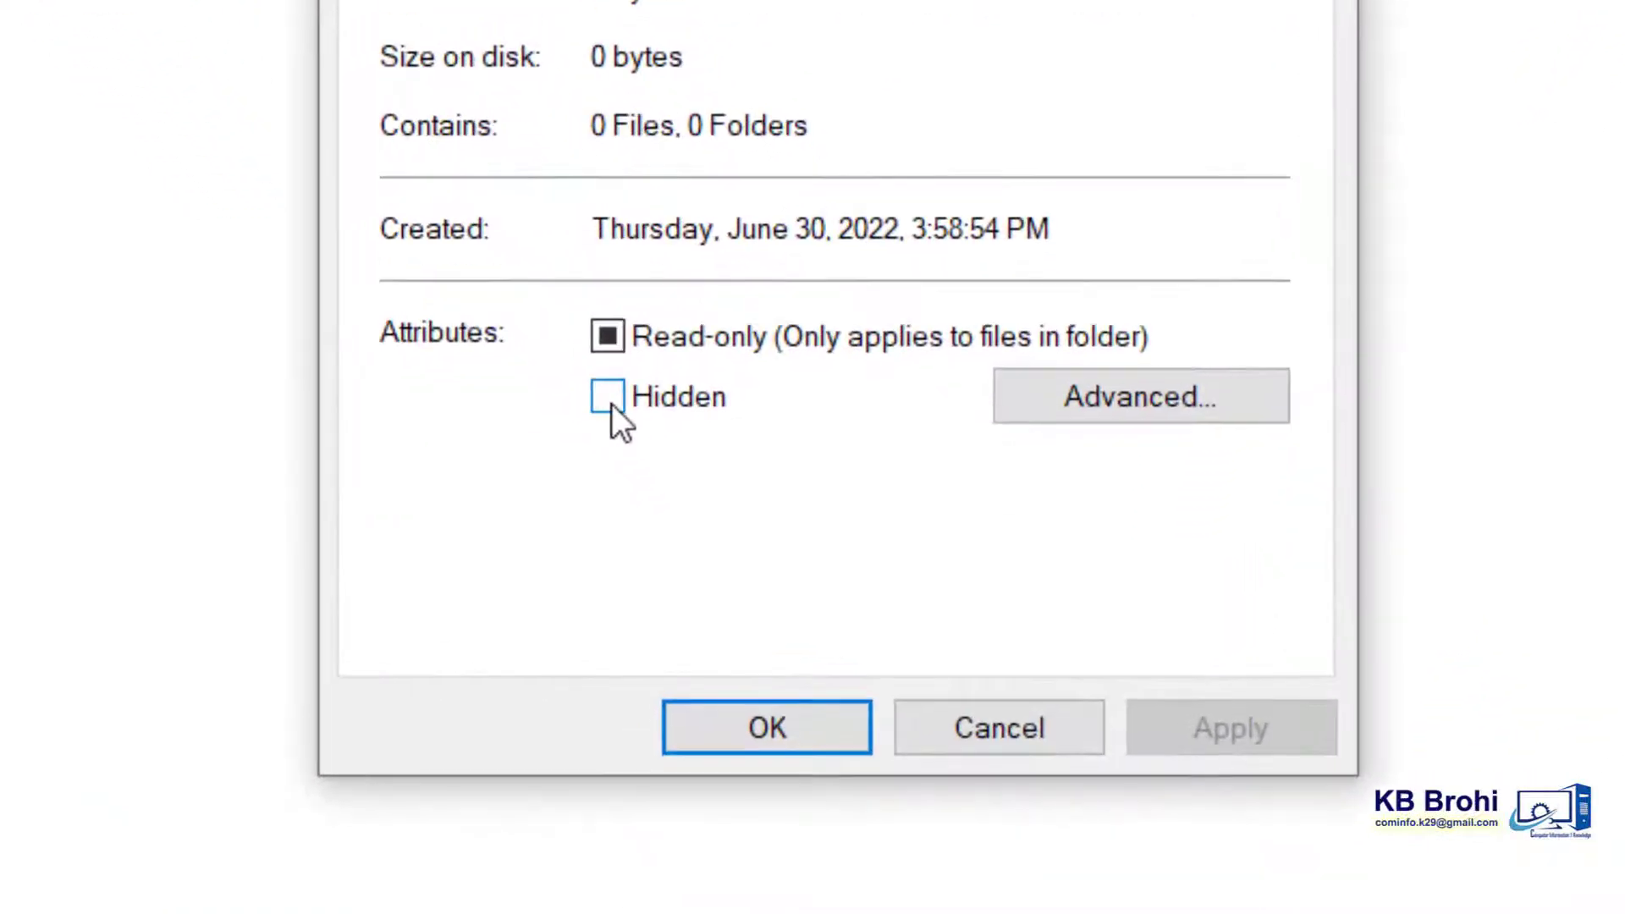
left_click(647, 466)
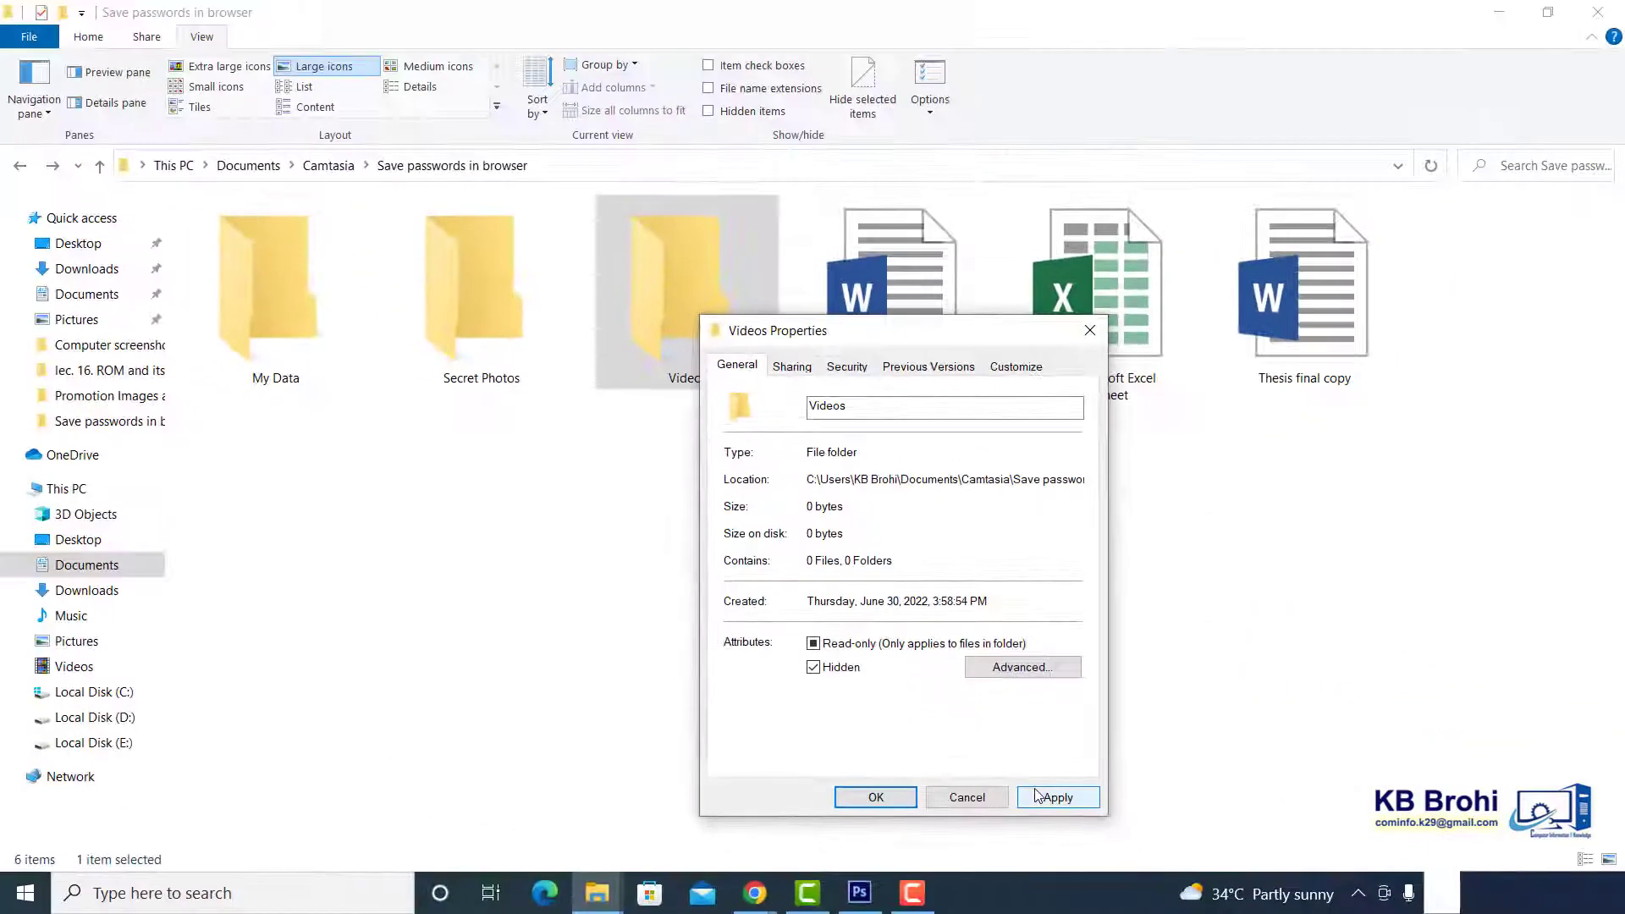
left_click(1038, 796)
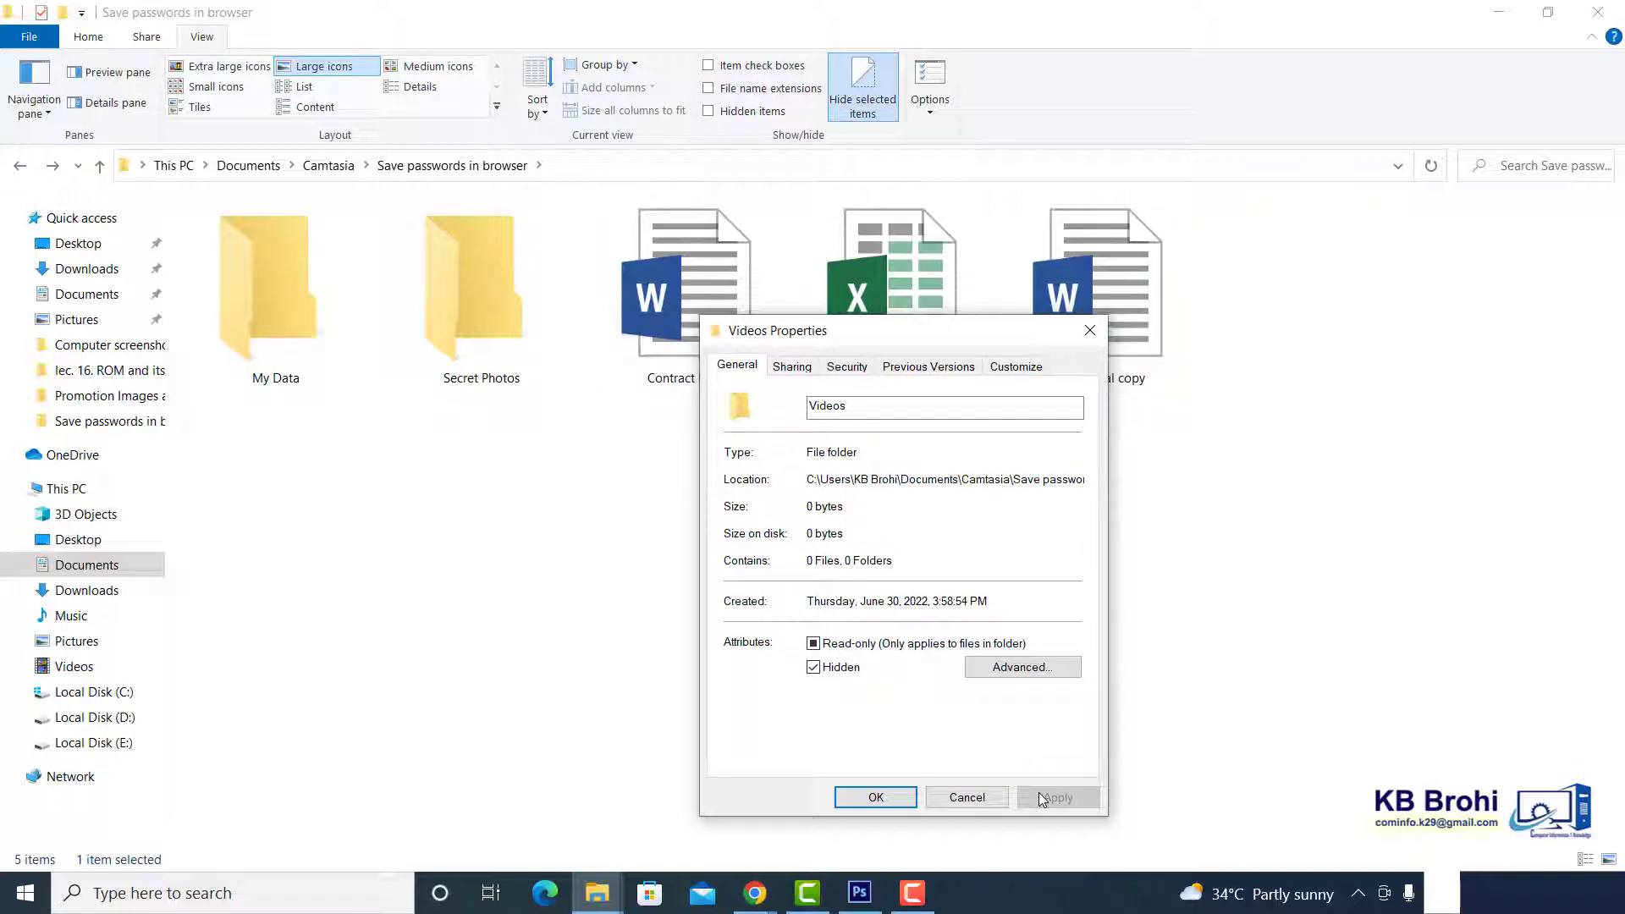
left_click(876, 797)
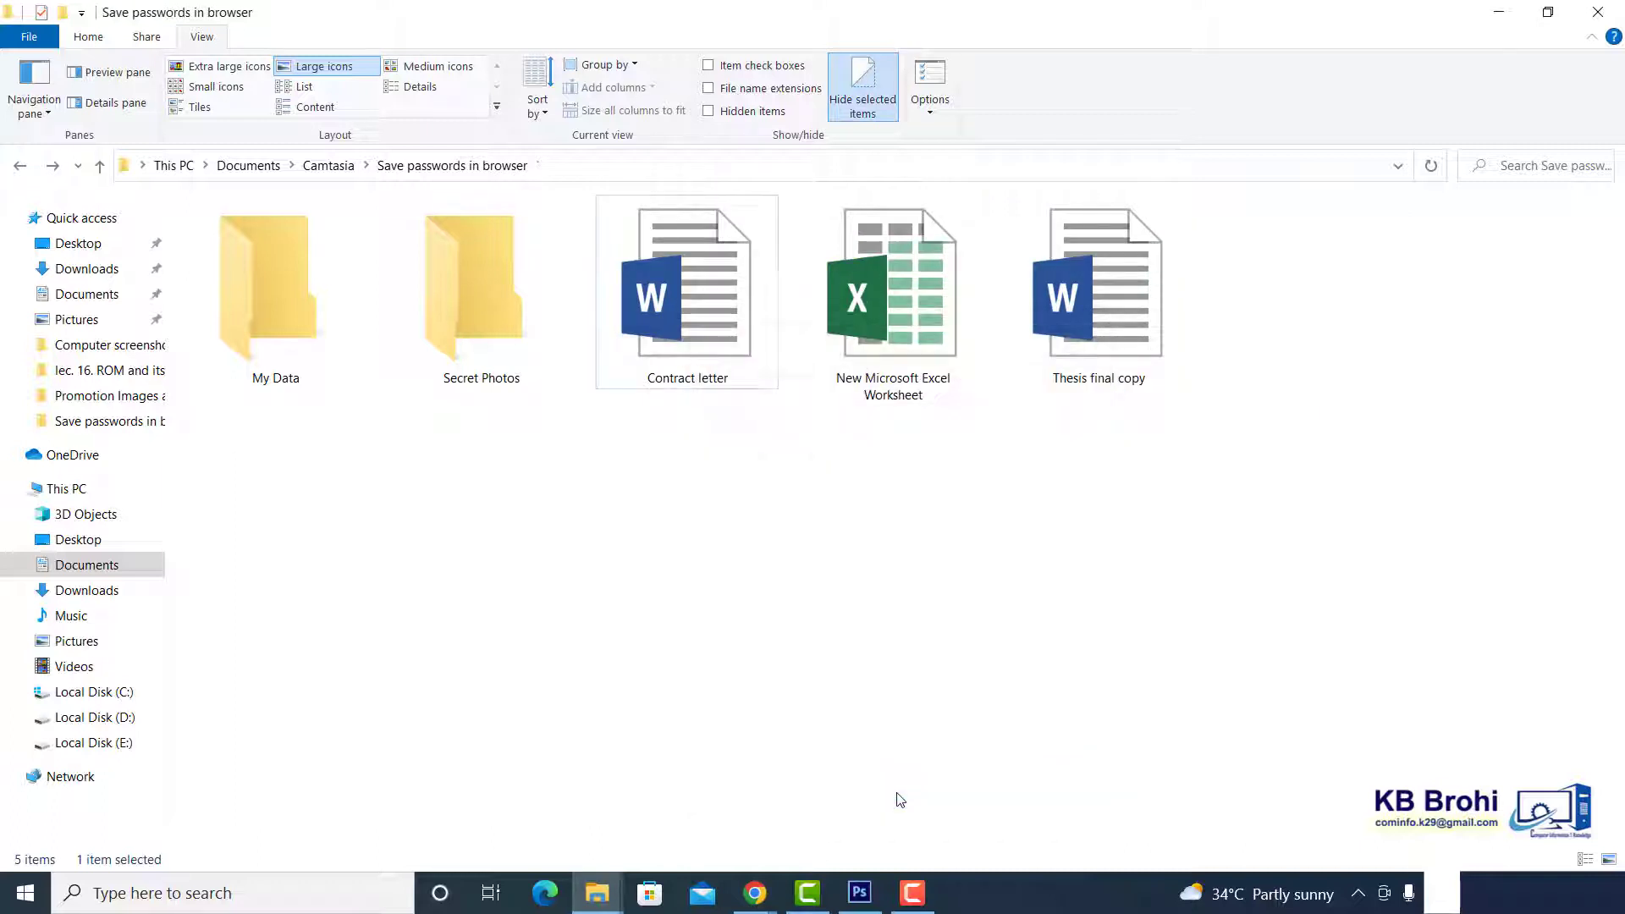
left_click(900, 507)
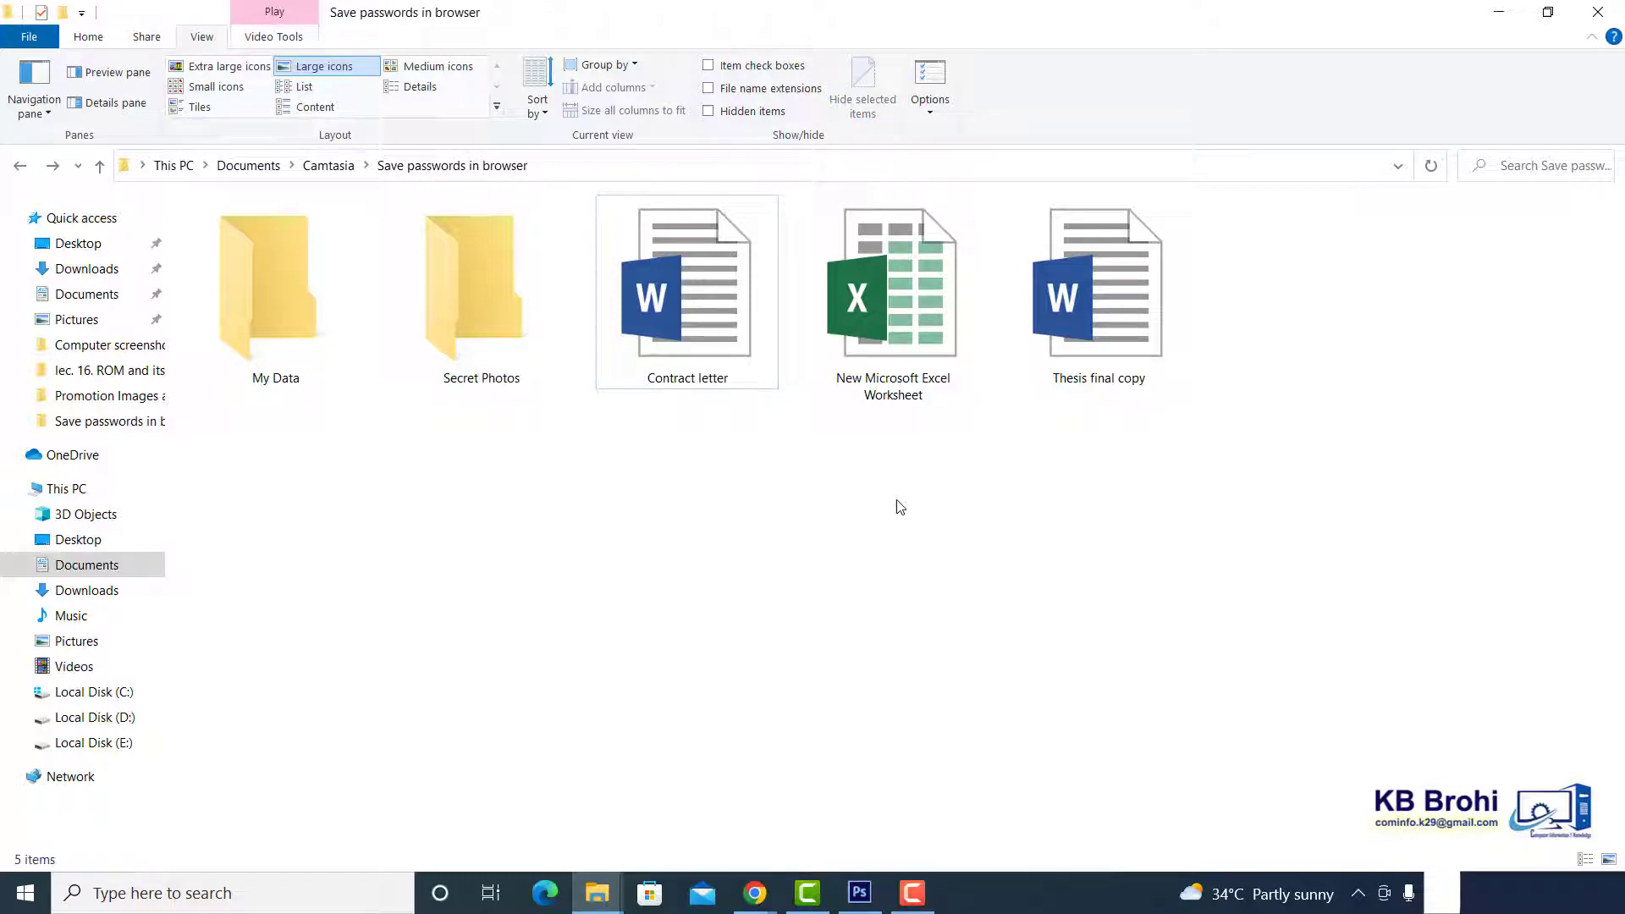
- Apply the Hidden attribute to all five remaining files and folders together, including their subfolders and files
left_click_drag(1250, 472, 282, 246)
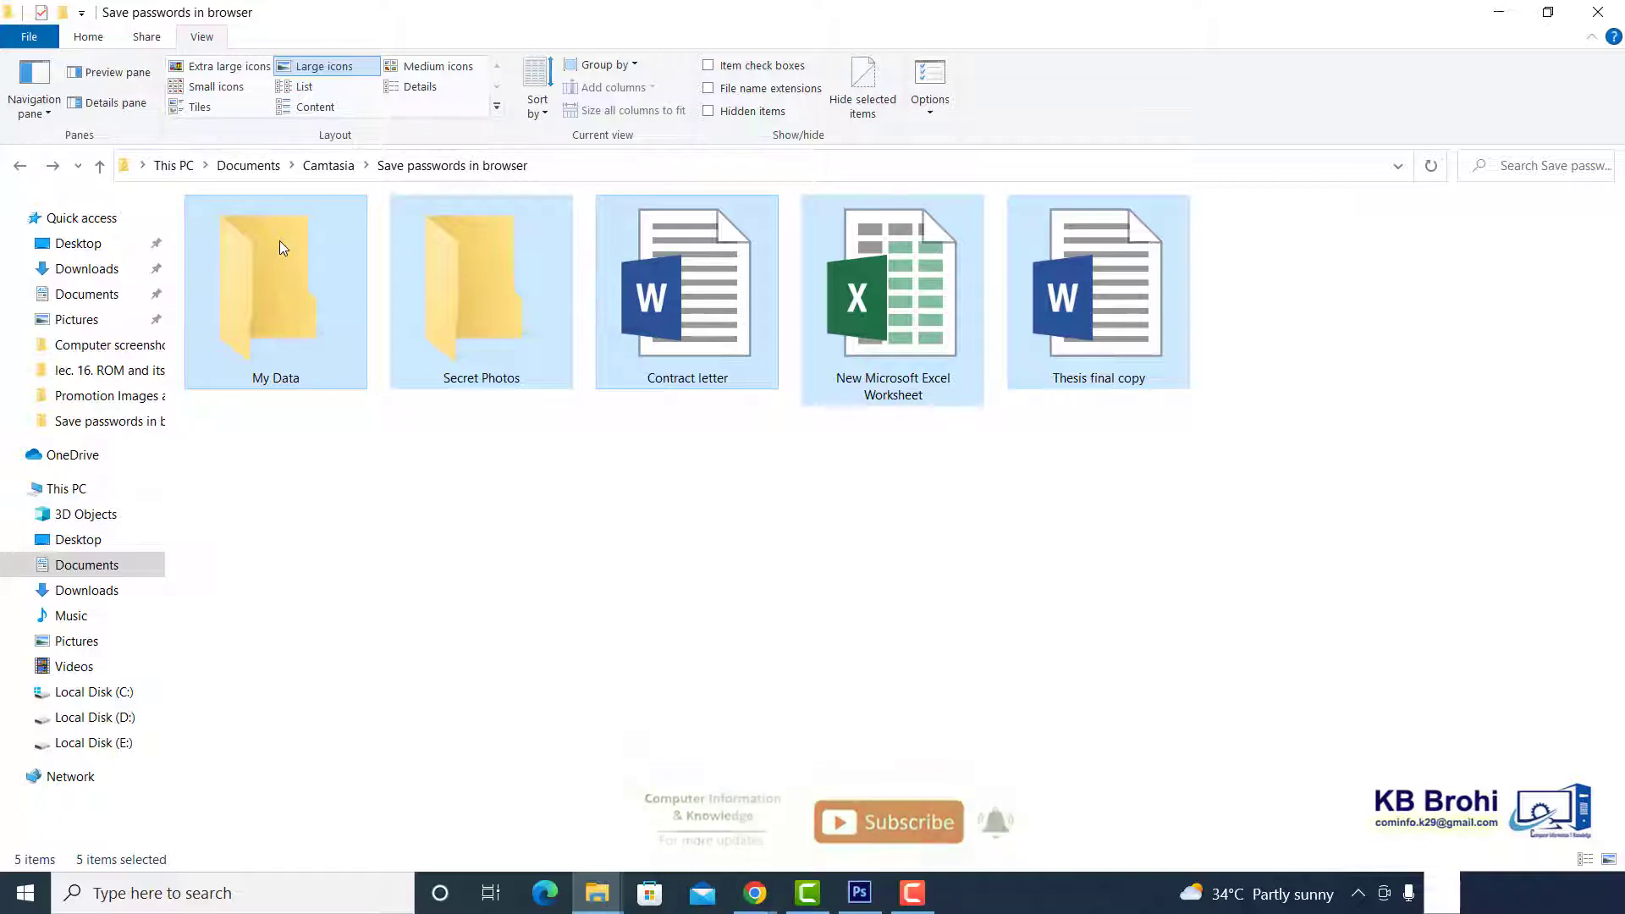
right_click(731, 277)
left_click(808, 633)
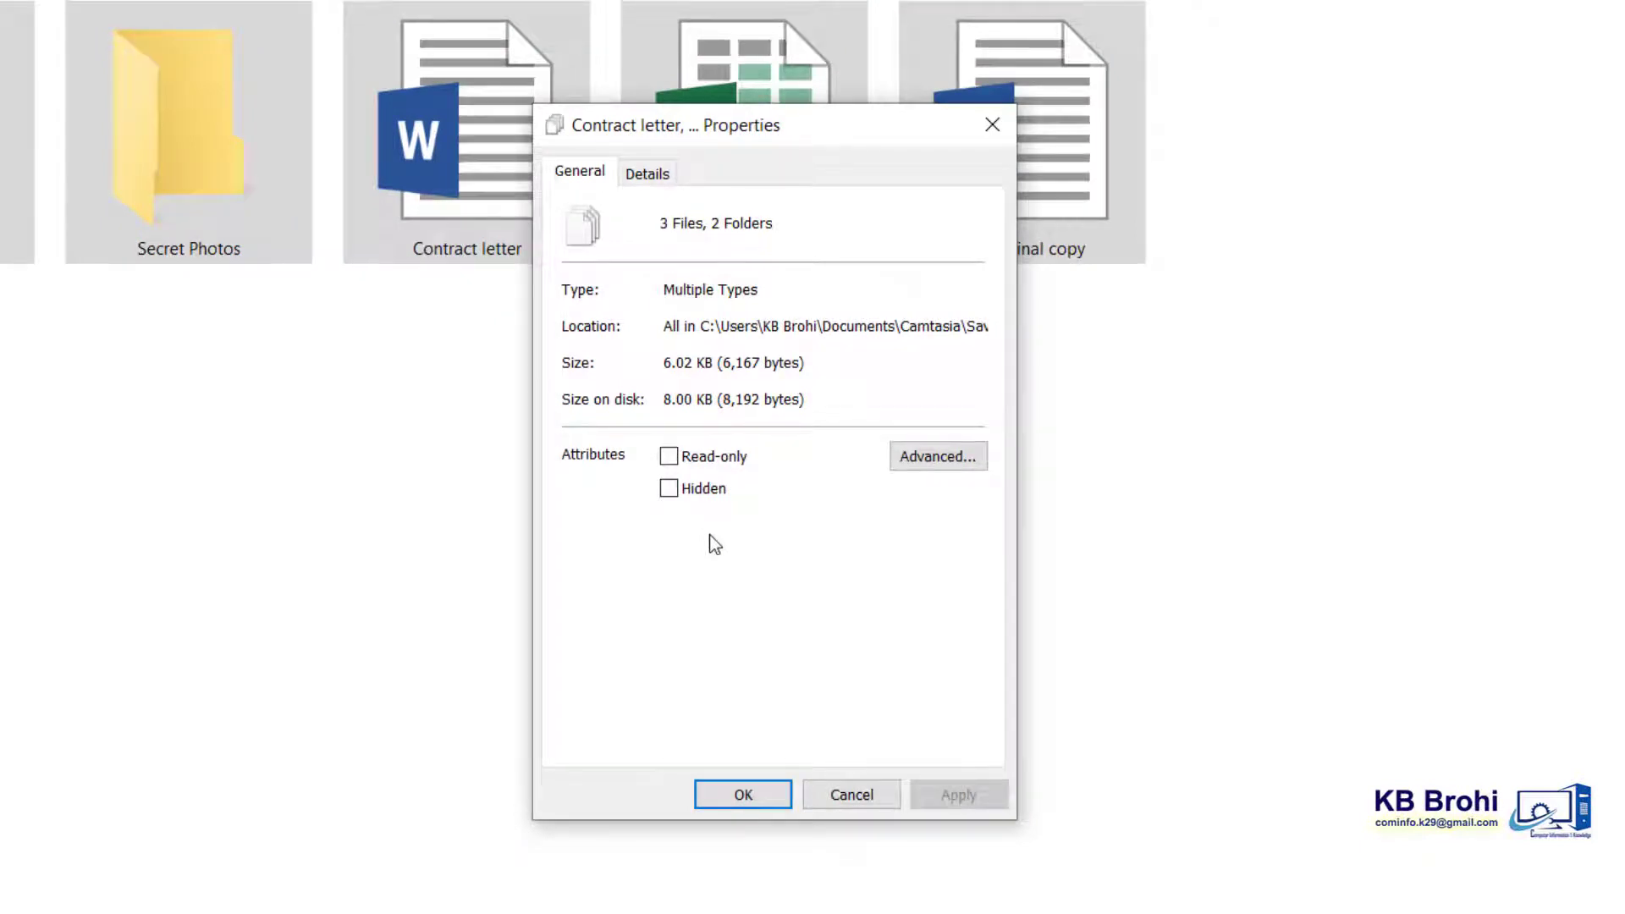
left_click(669, 489)
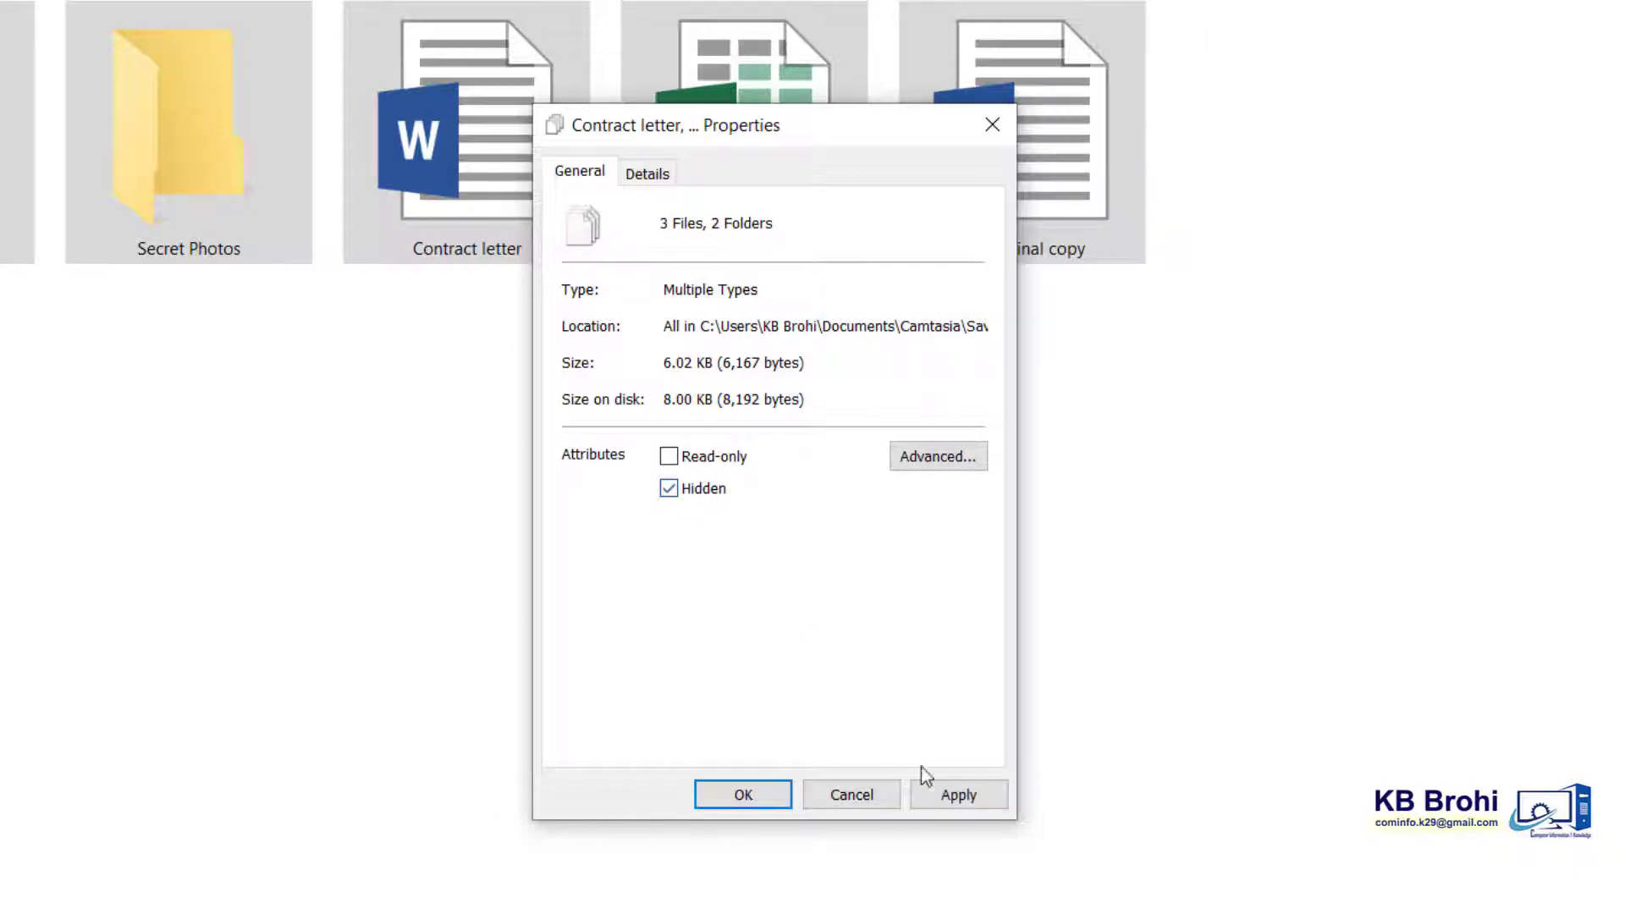
left_click(941, 799)
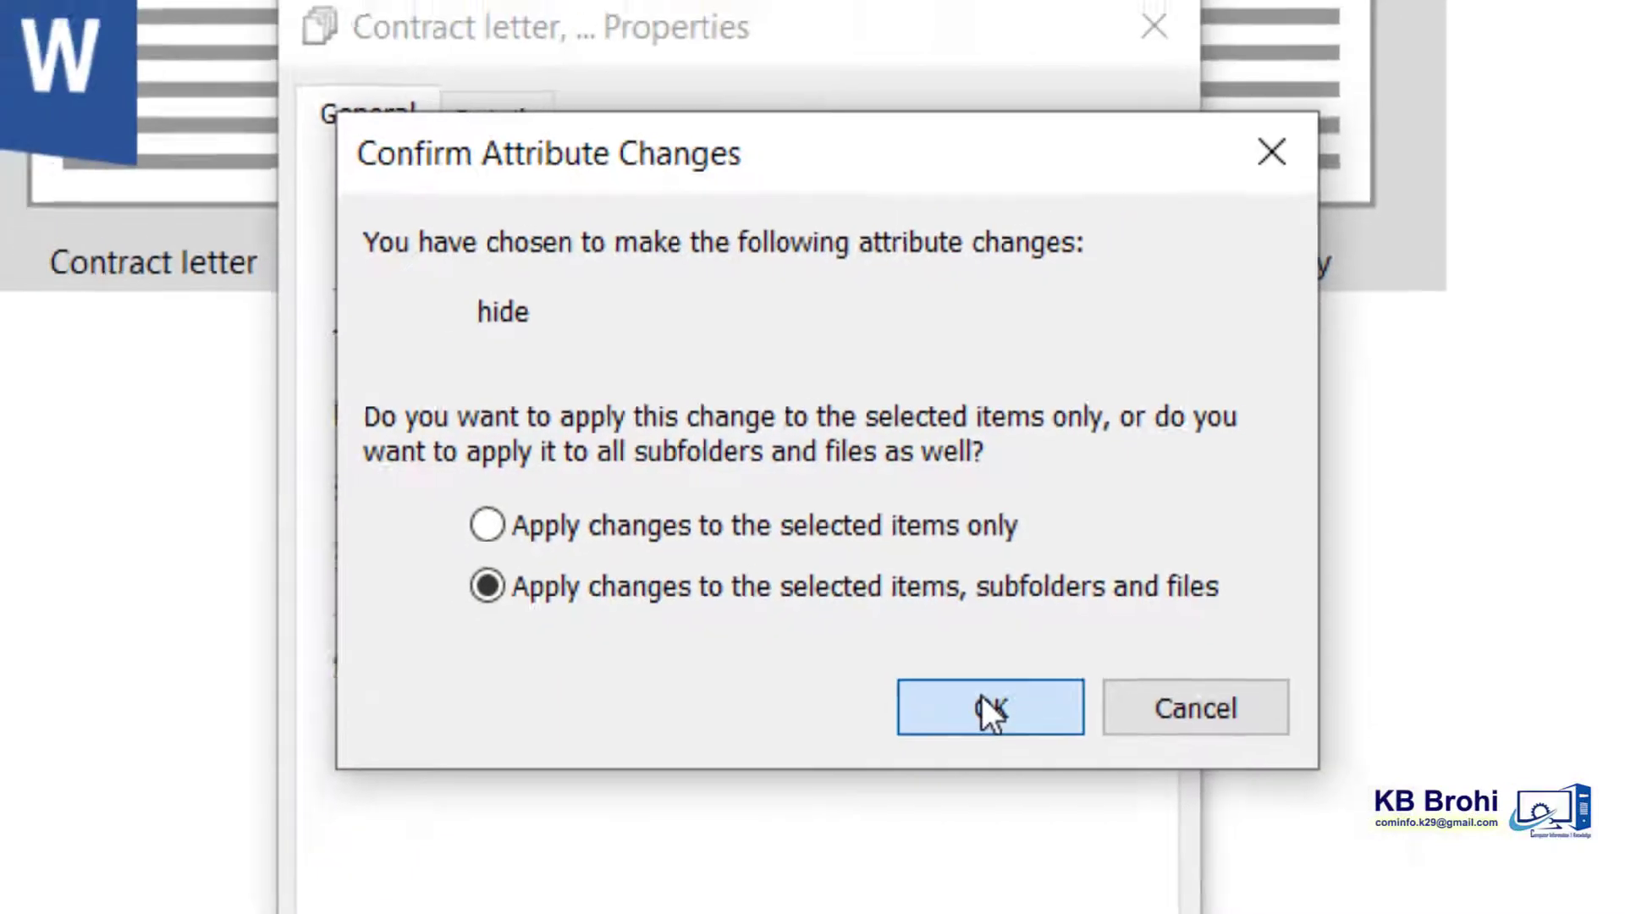
left_click(978, 749)
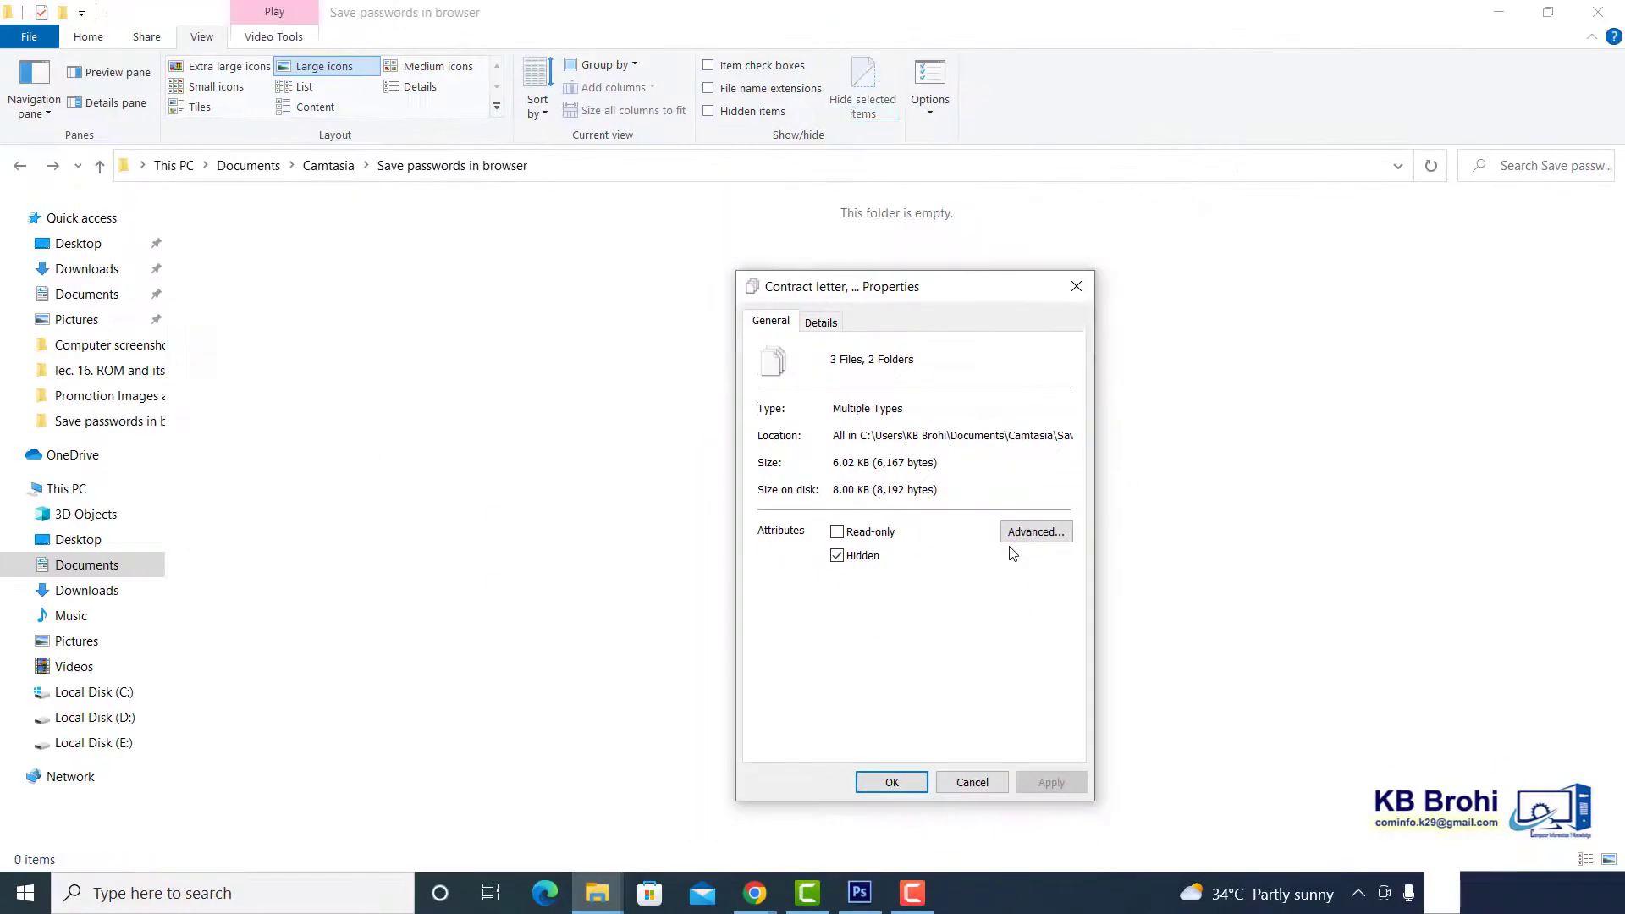
left_click(893, 781)
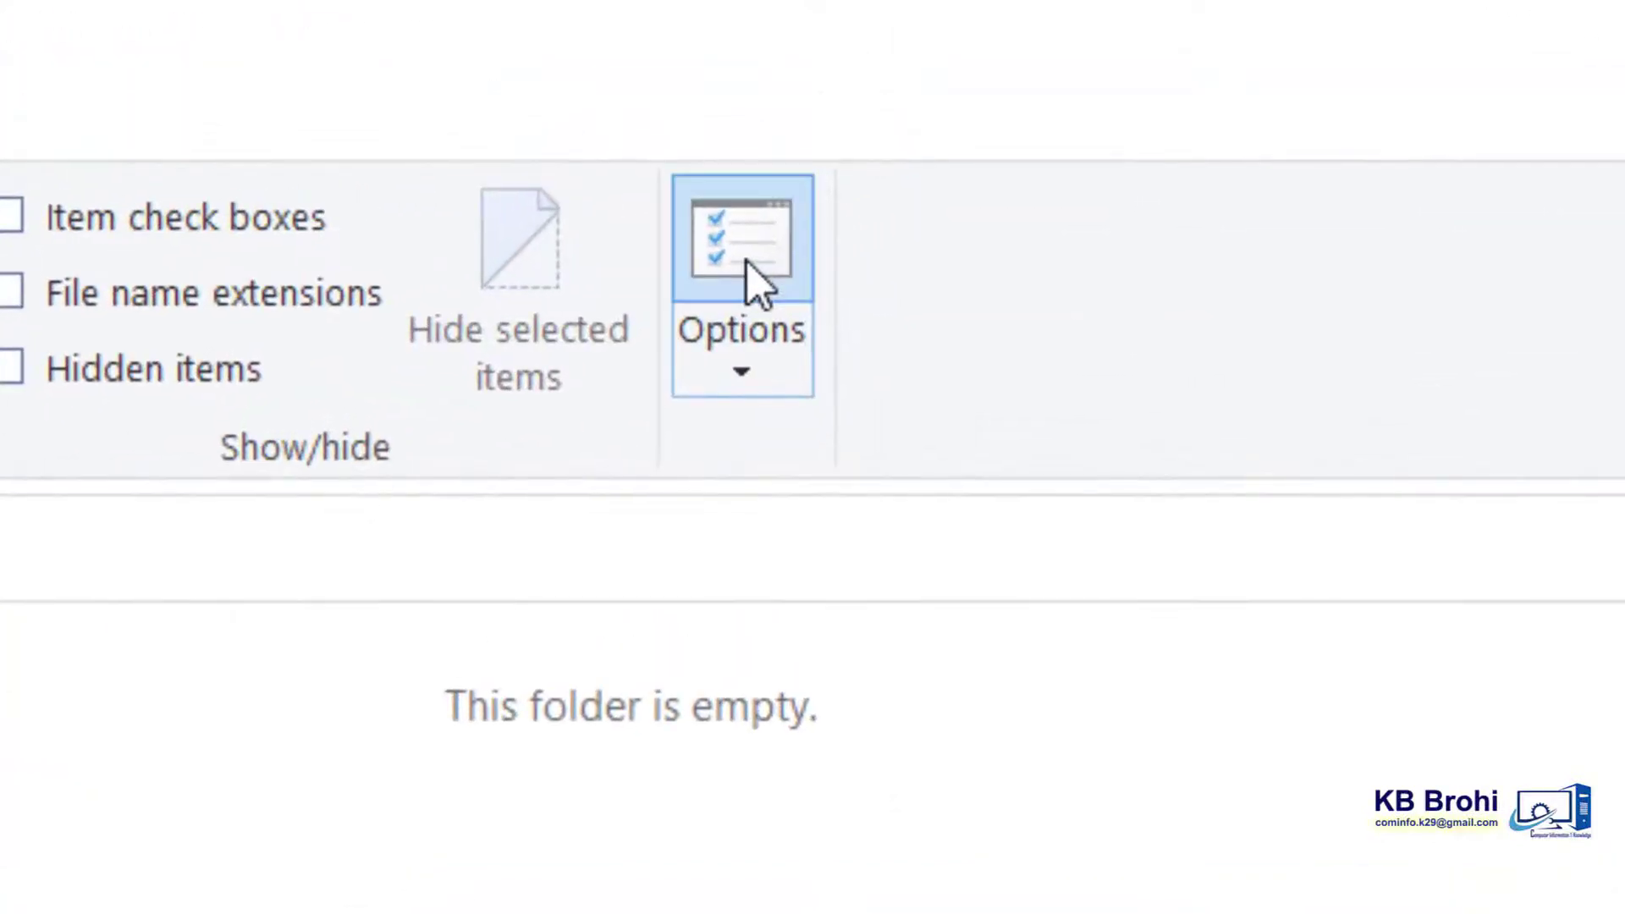
- Set the folder view options to show hidden files, folders, and drives
left_click(755, 281)
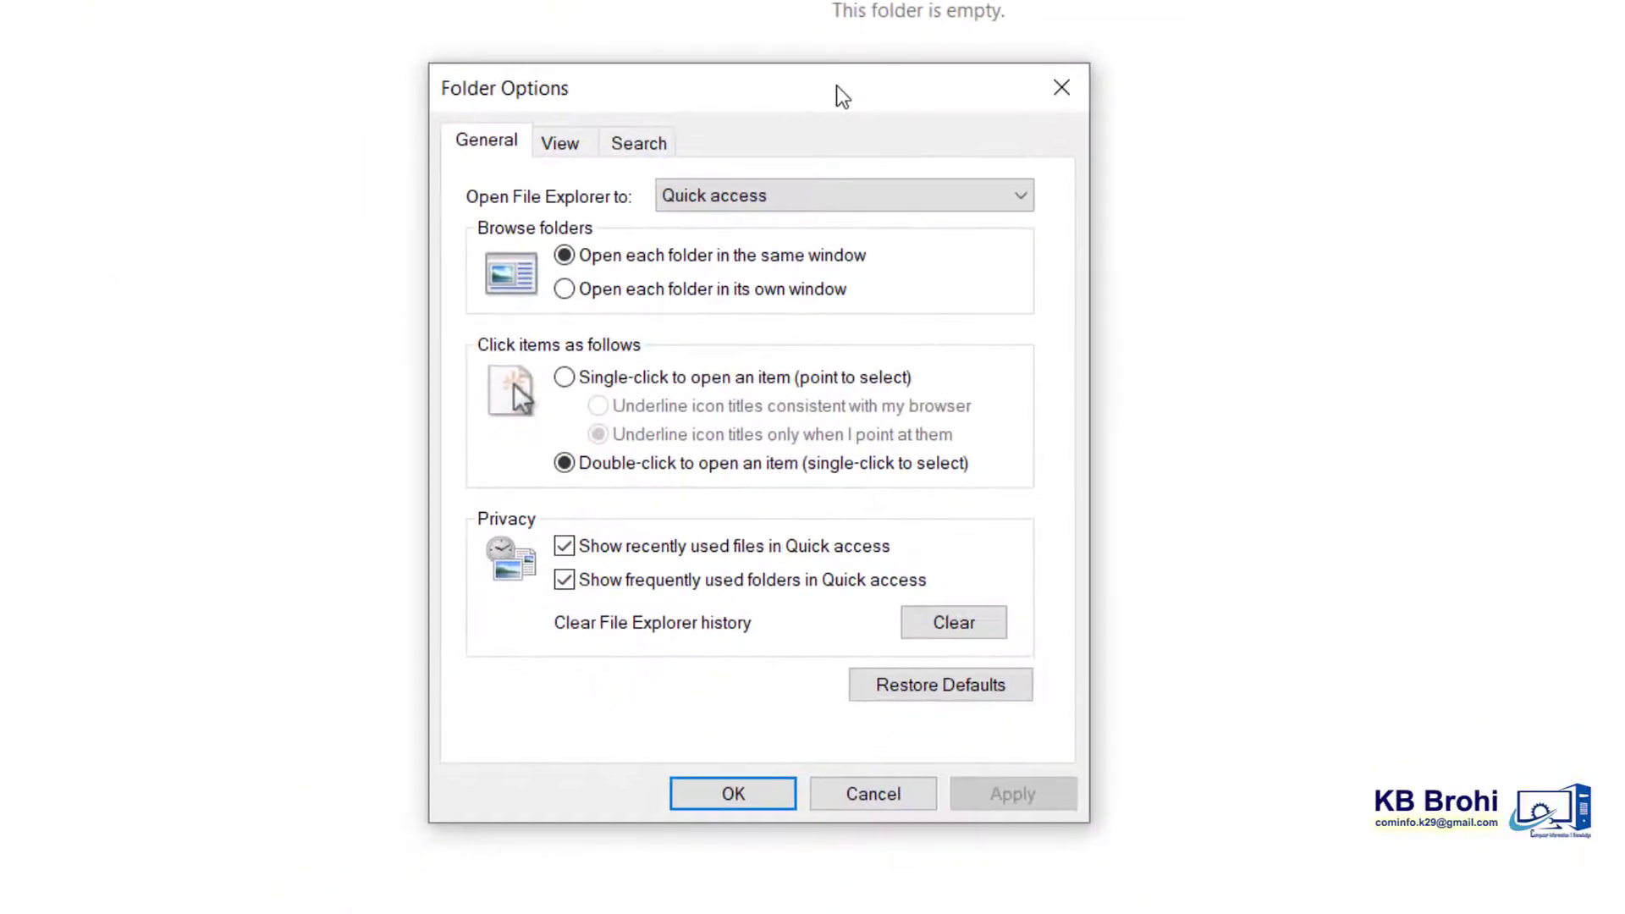
left_click(561, 144)
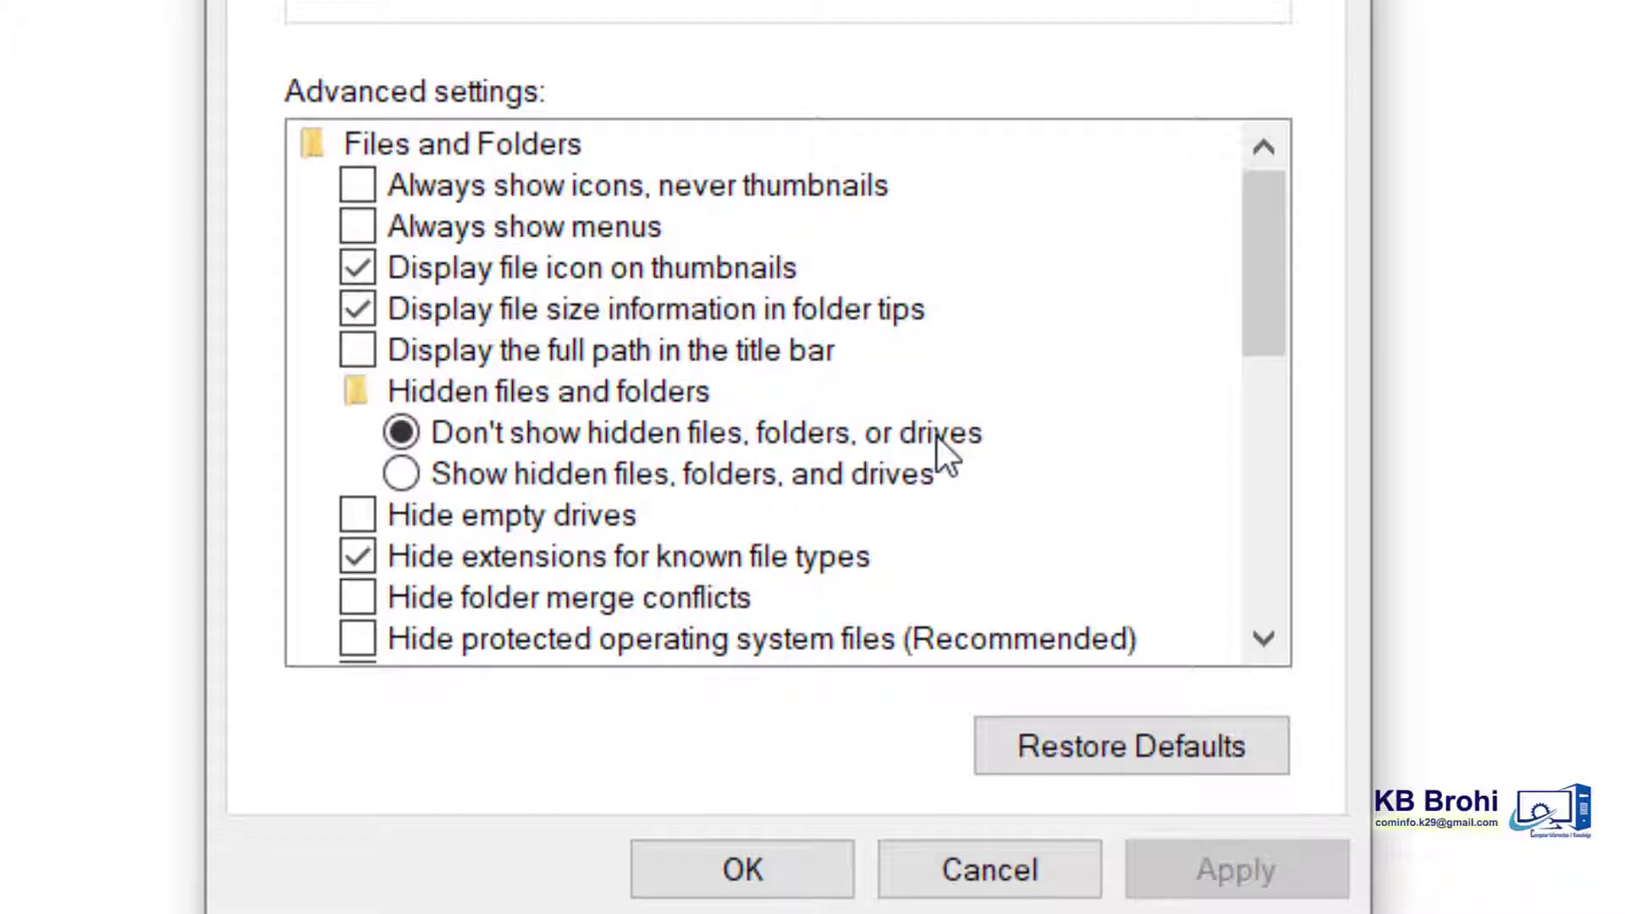
left_click(408, 475)
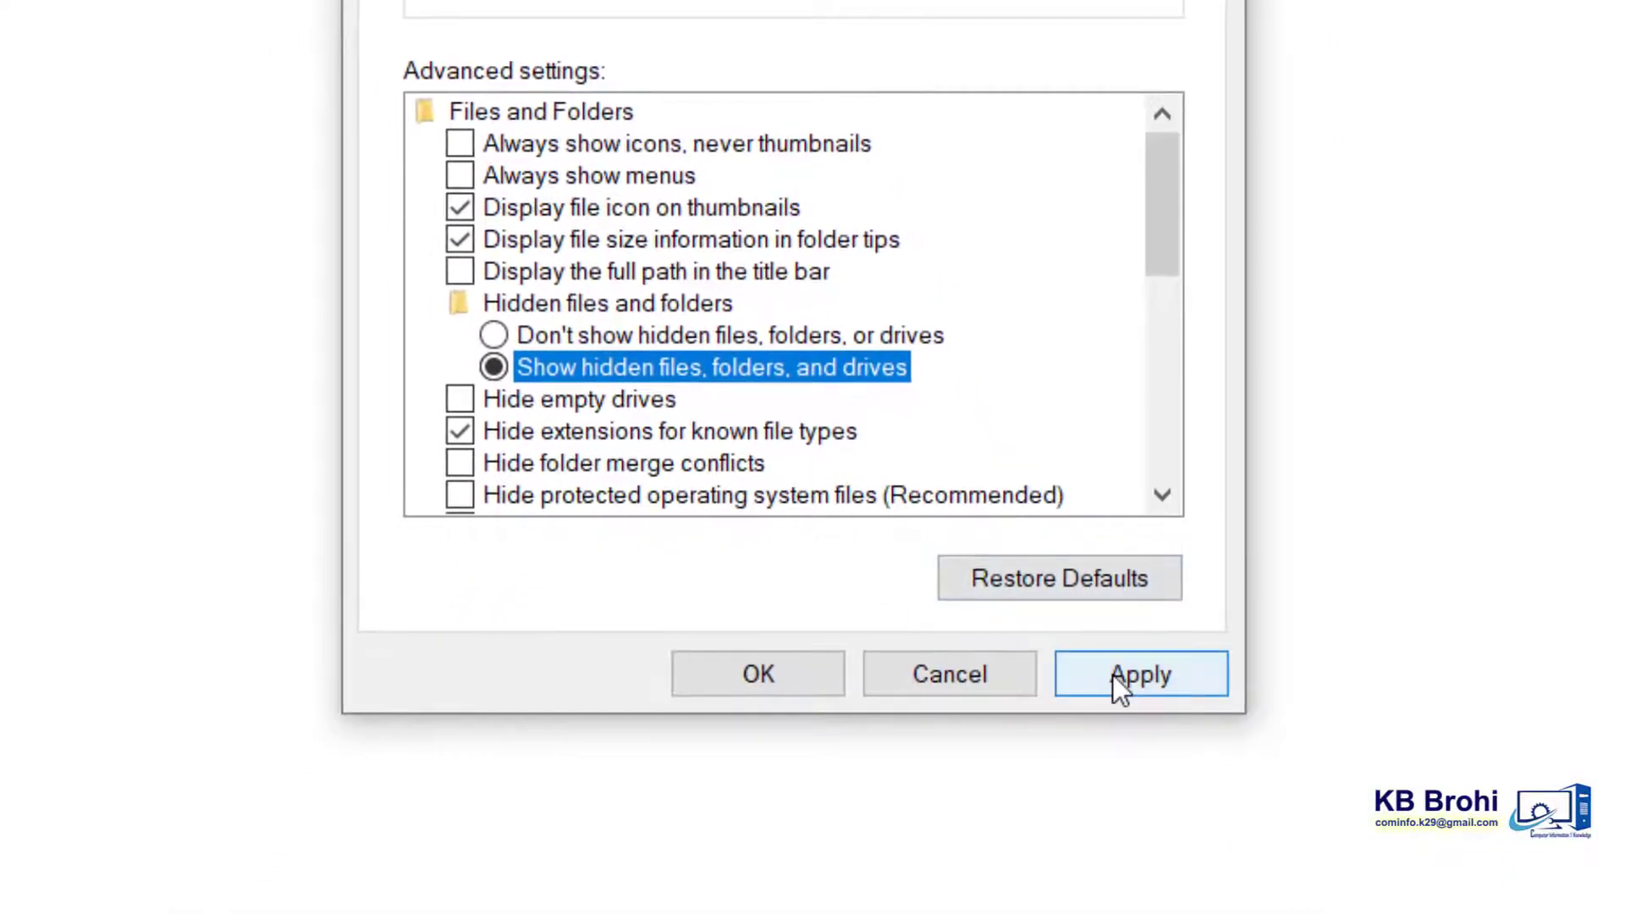
left_click(1114, 677)
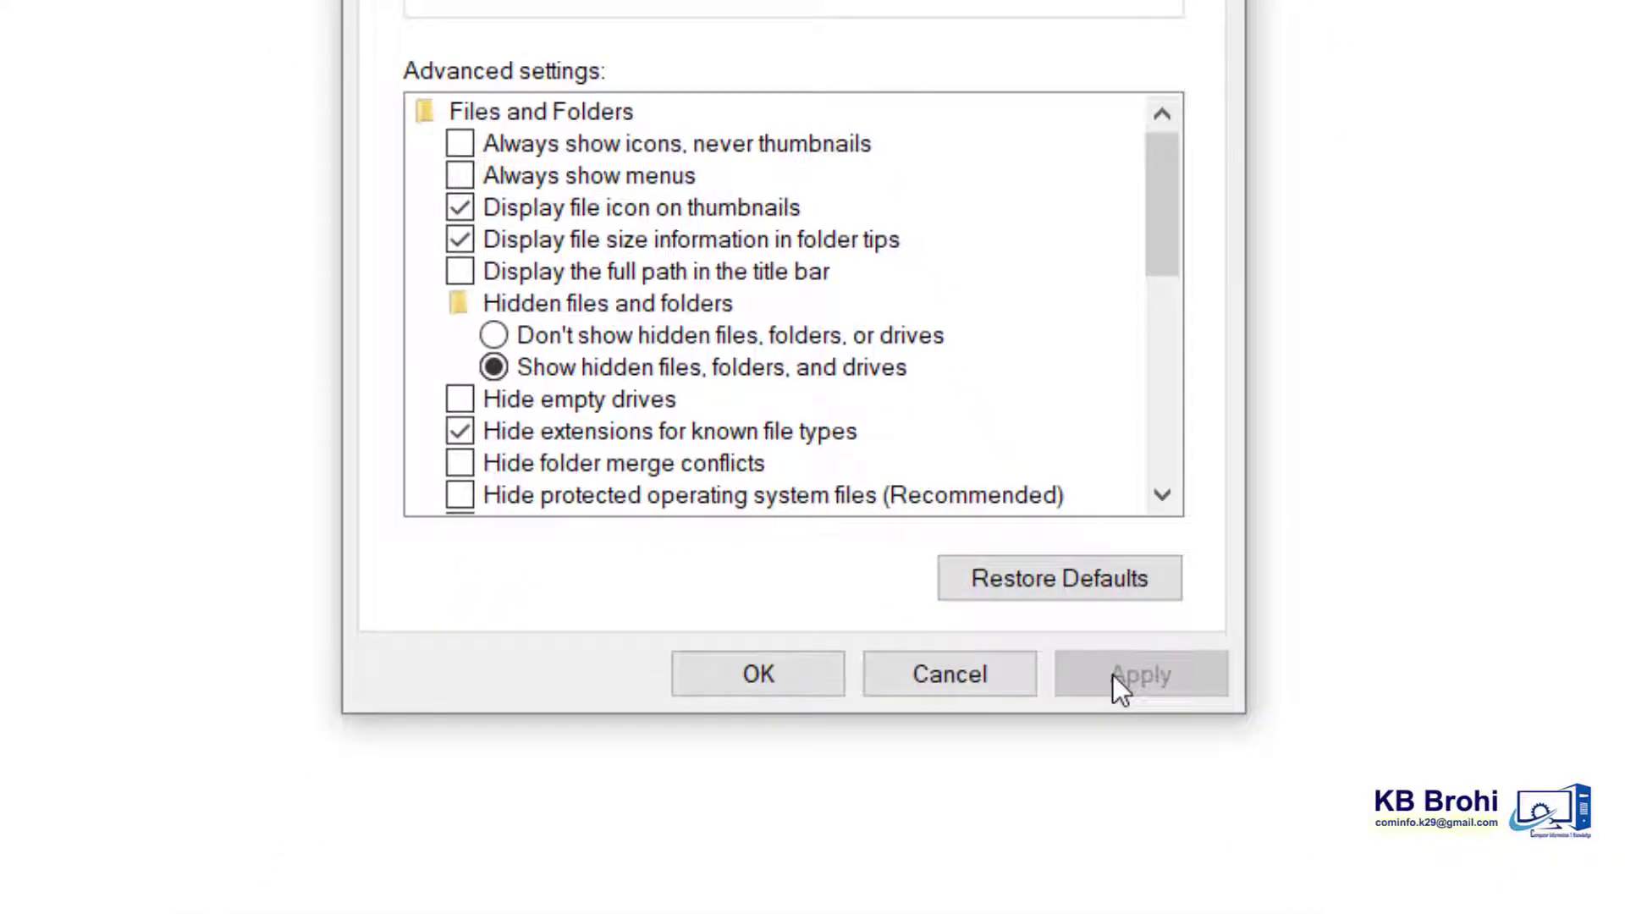
left_click(792, 677)
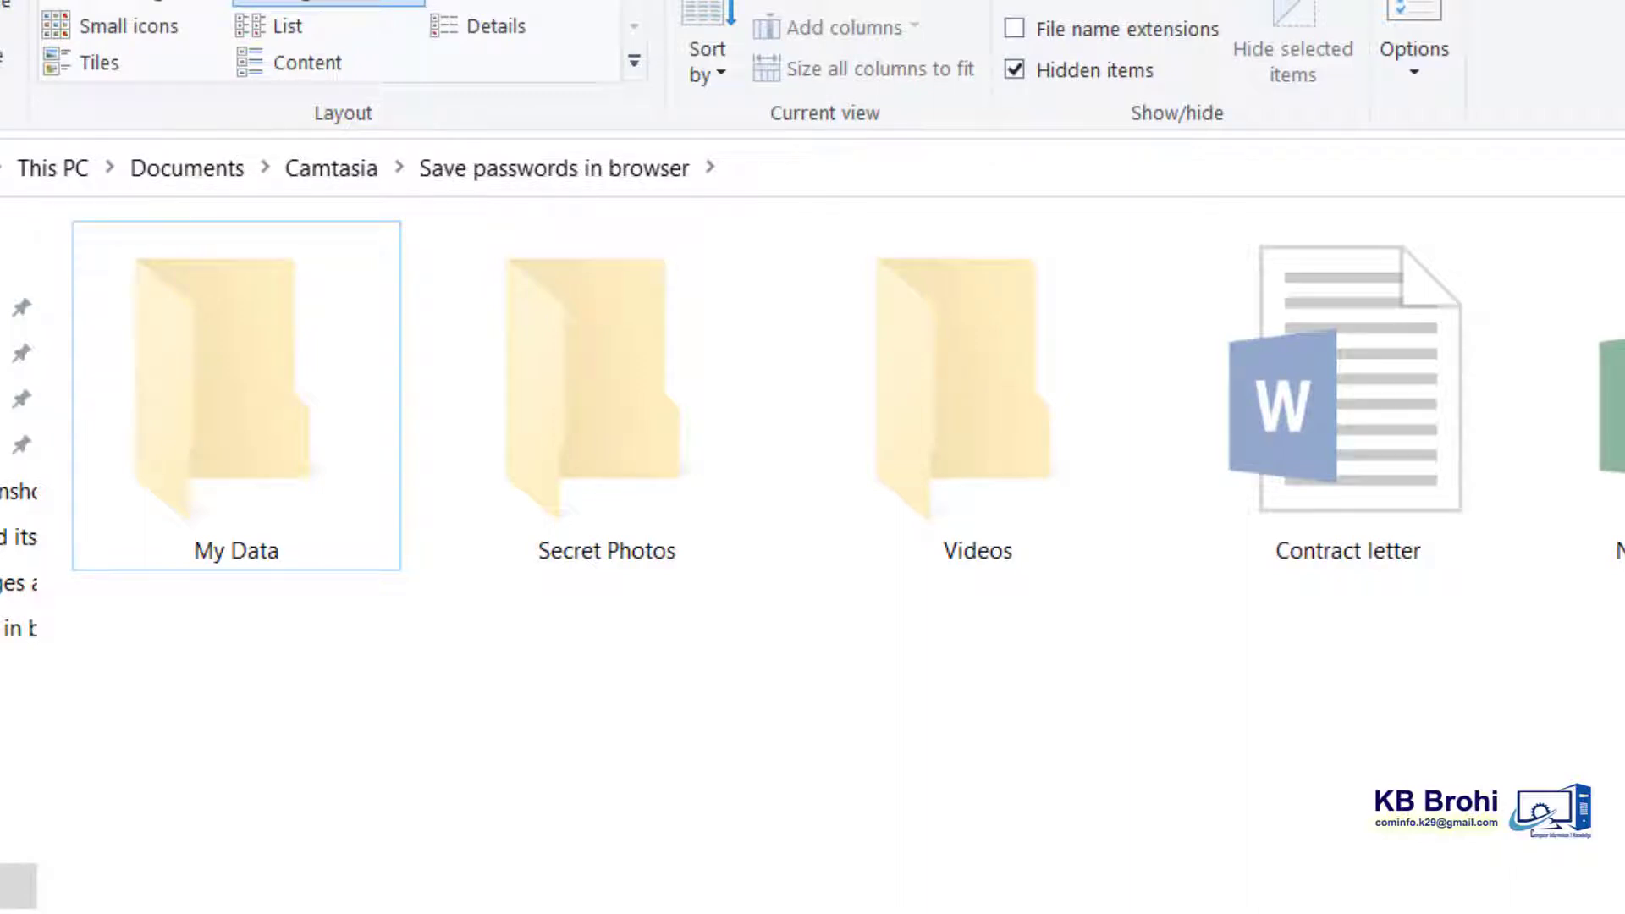
- Unhide the Videos folder by removing the Hidden attribute in its properties
left_click(1016, 505)
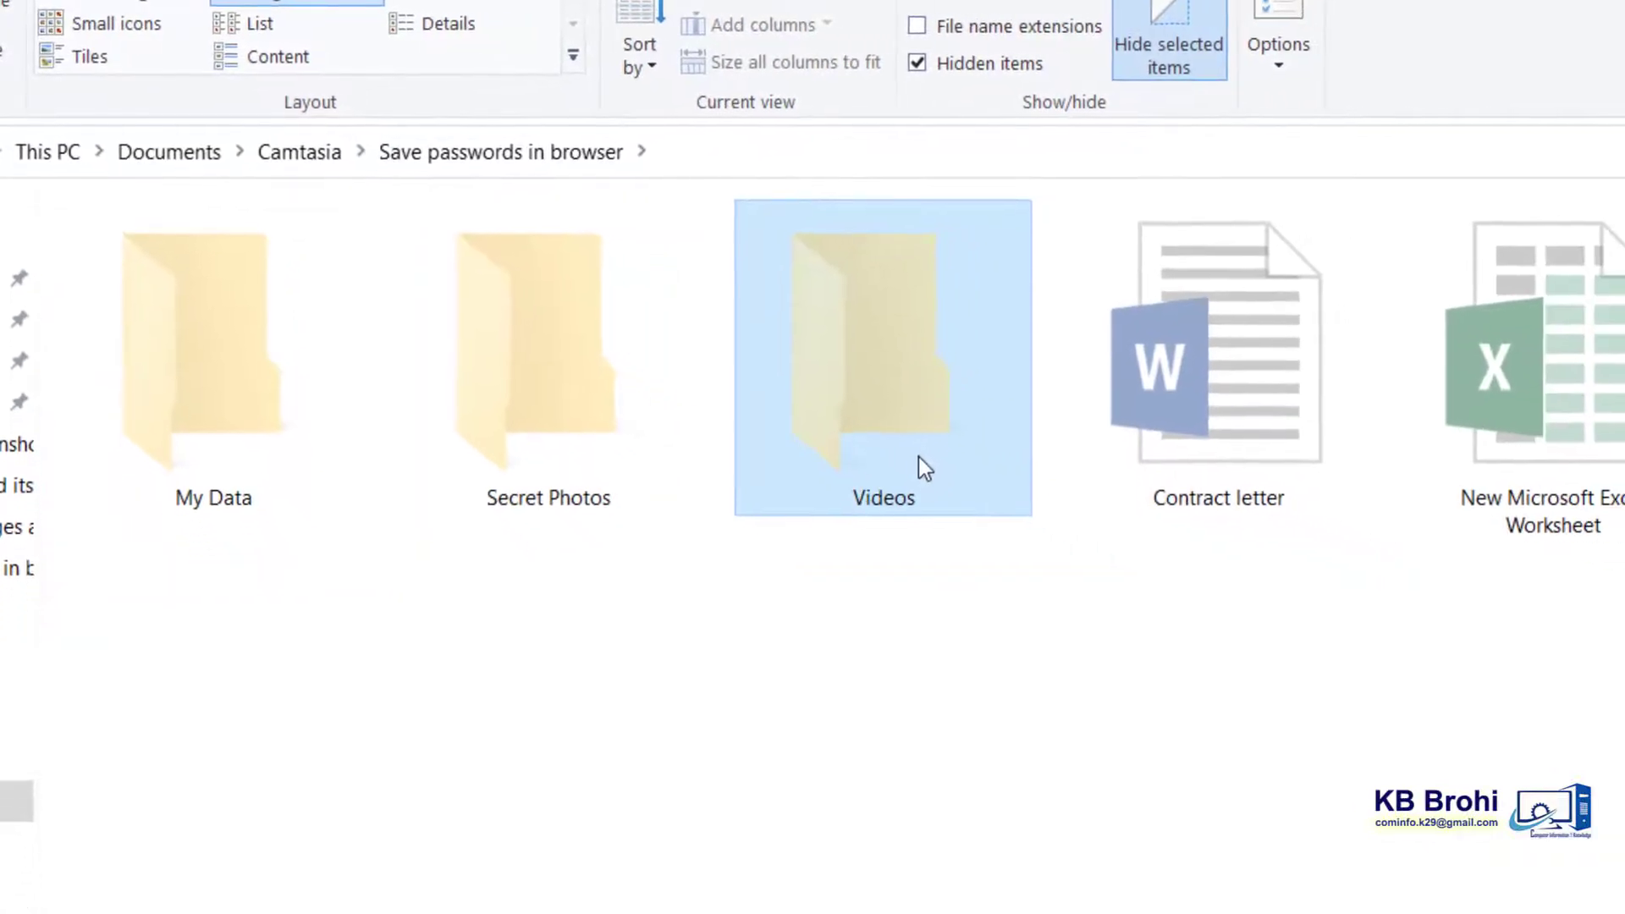
right_click(925, 469)
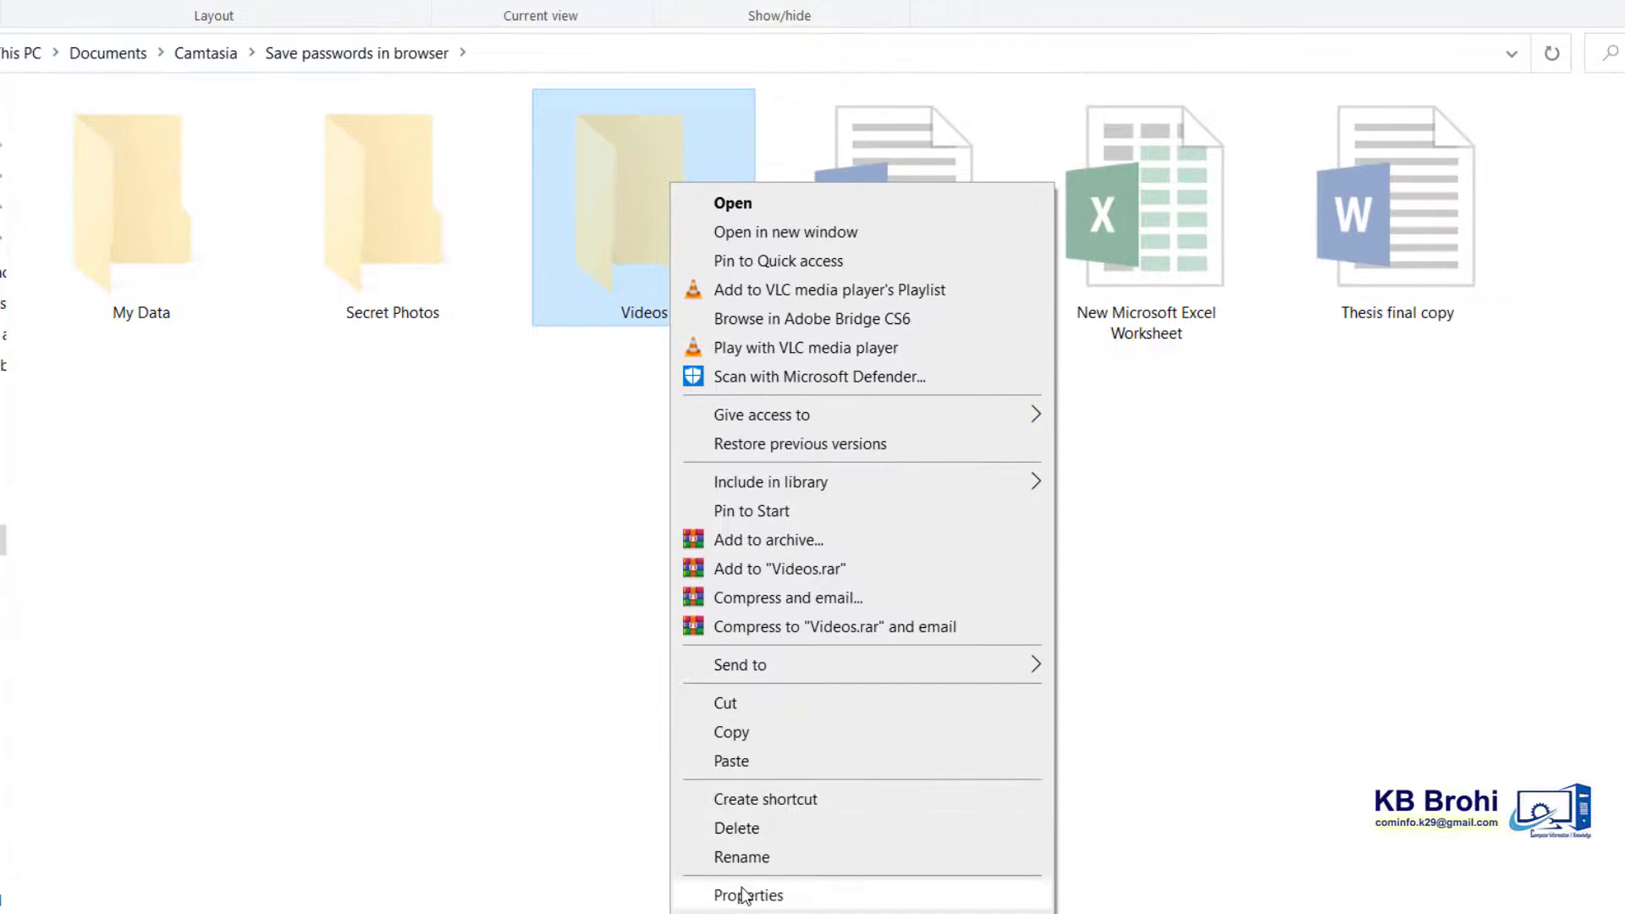
left_click(742, 895)
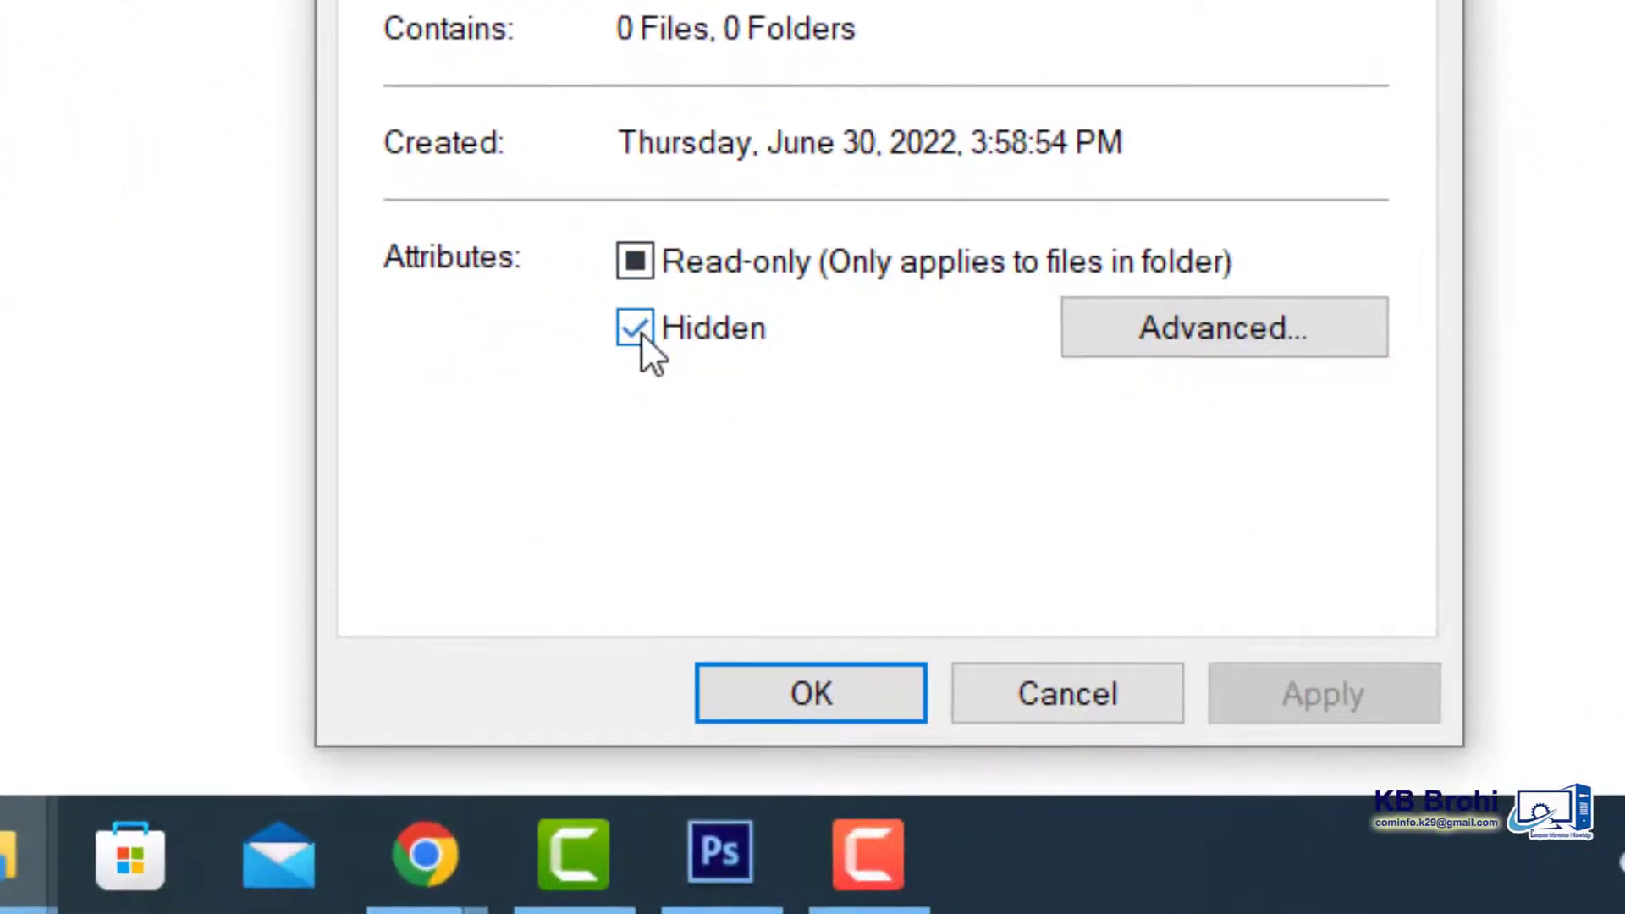
left_click(642, 332)
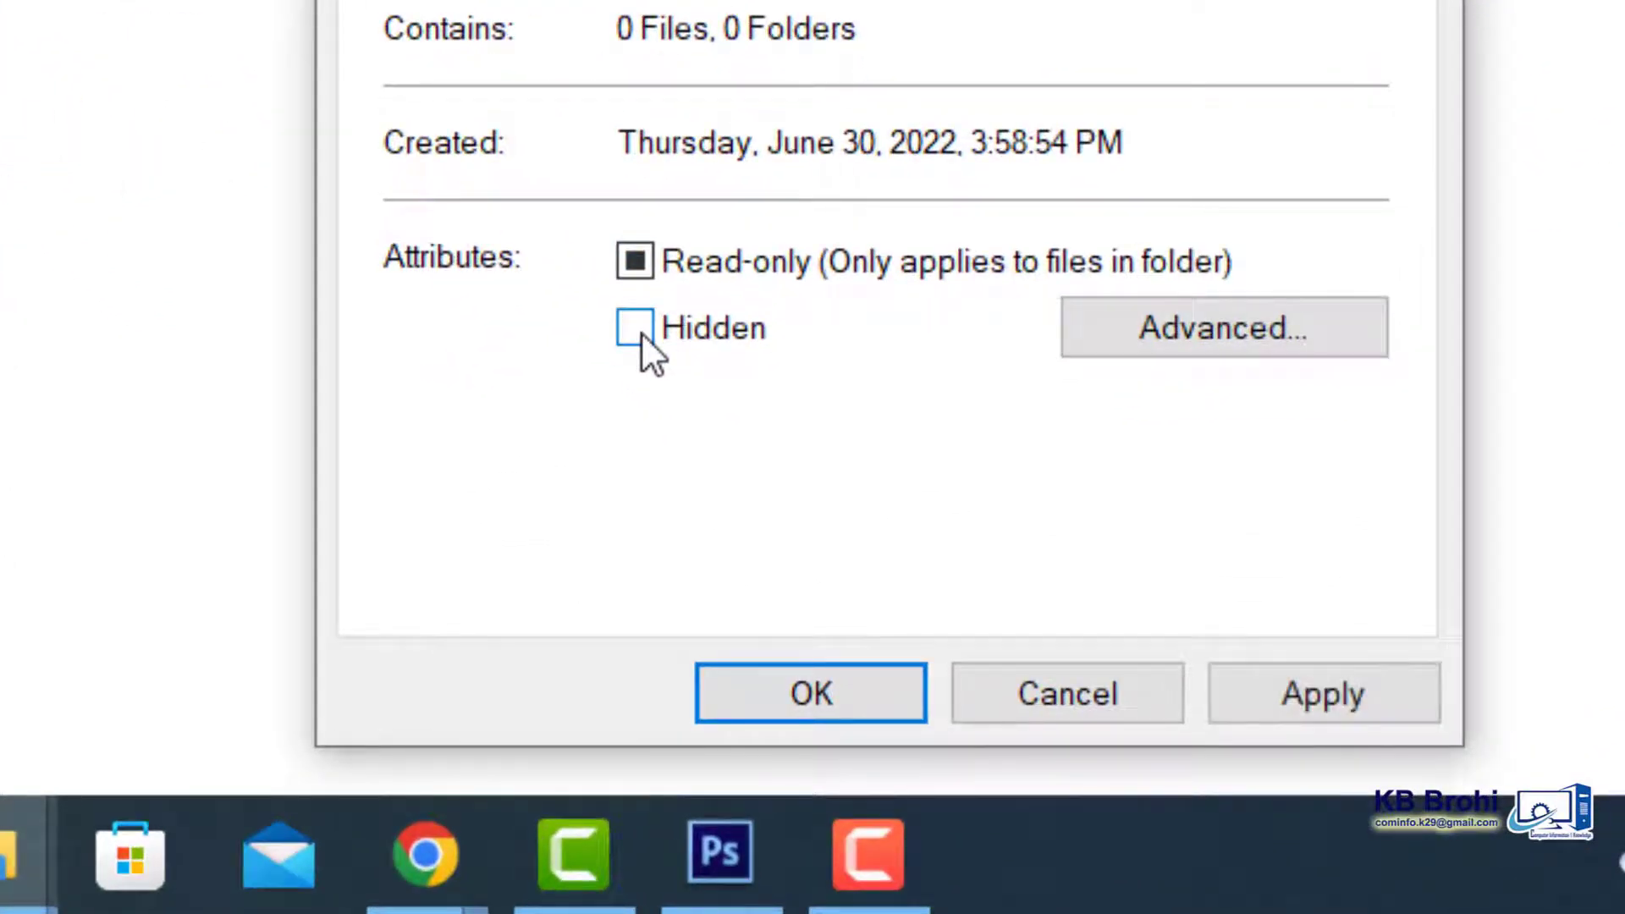
left_click(1296, 712)
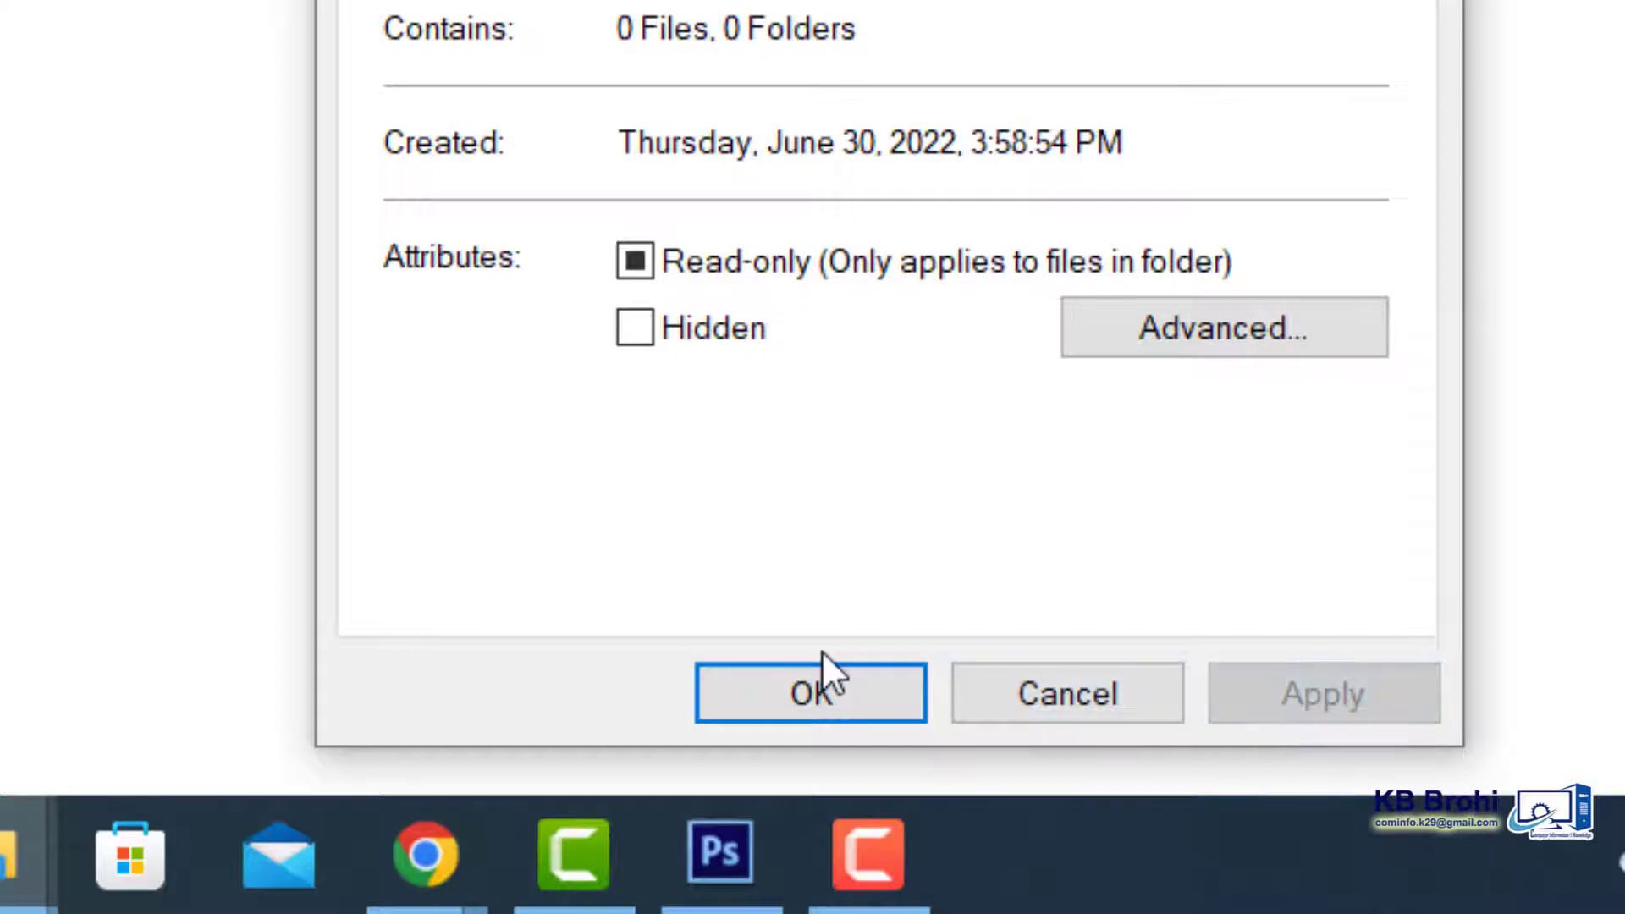
left_click(847, 696)
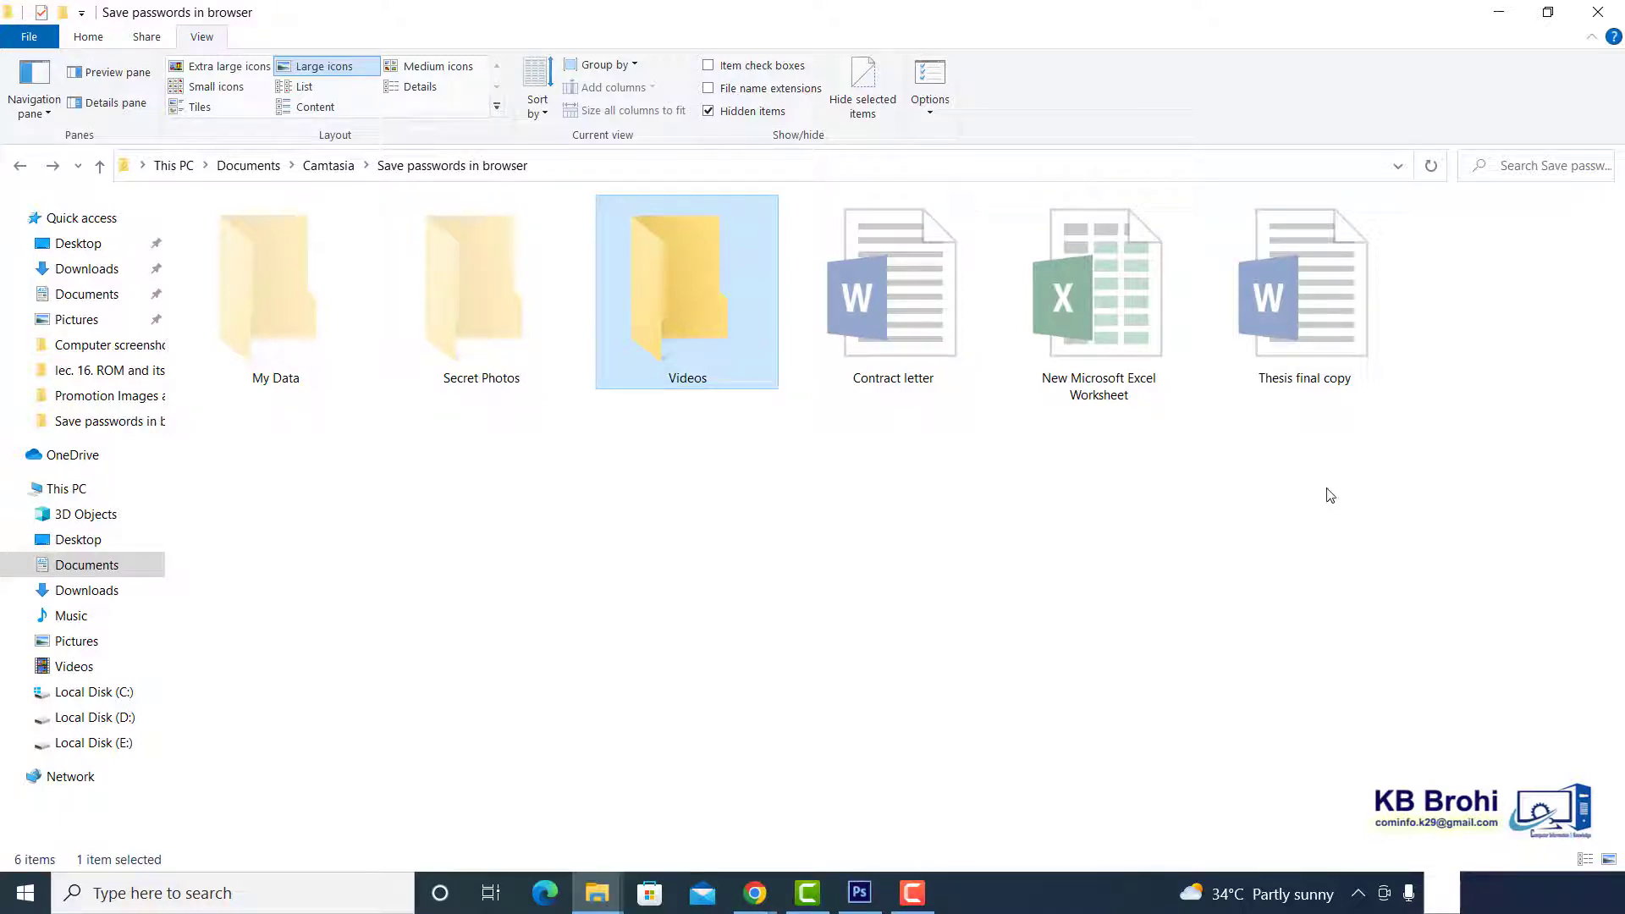
- Remove the Hidden attribute from all six files and folders at once, including their subfolders and files, and clear the selection
left_click_drag(1326, 487, 276, 245)
right_click(276, 245)
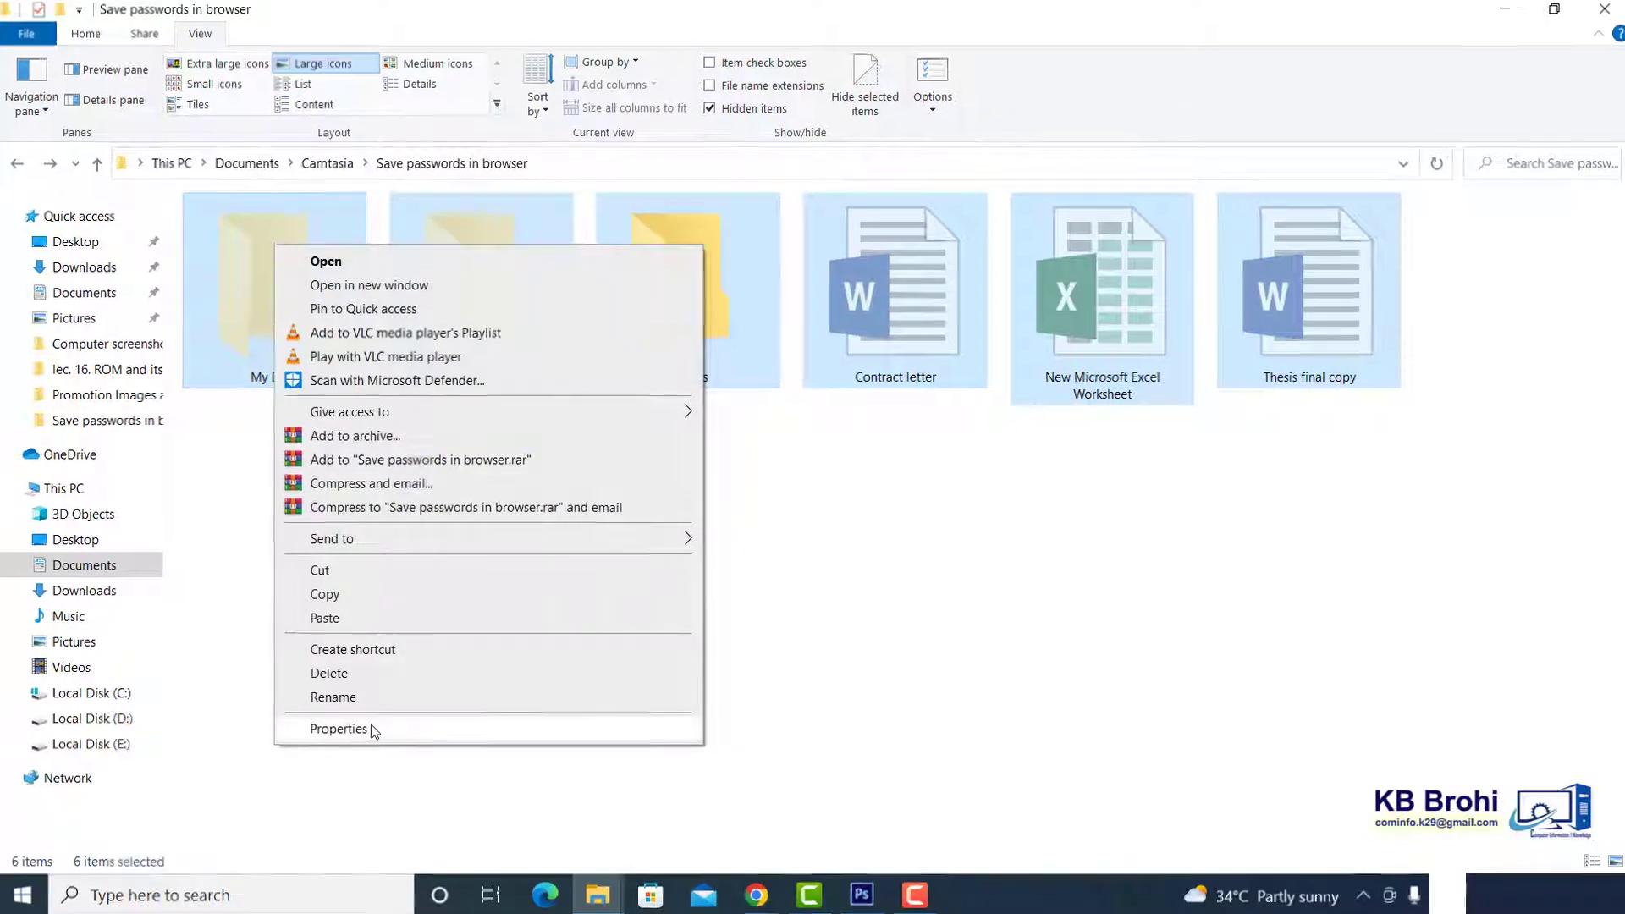
left_click(338, 729)
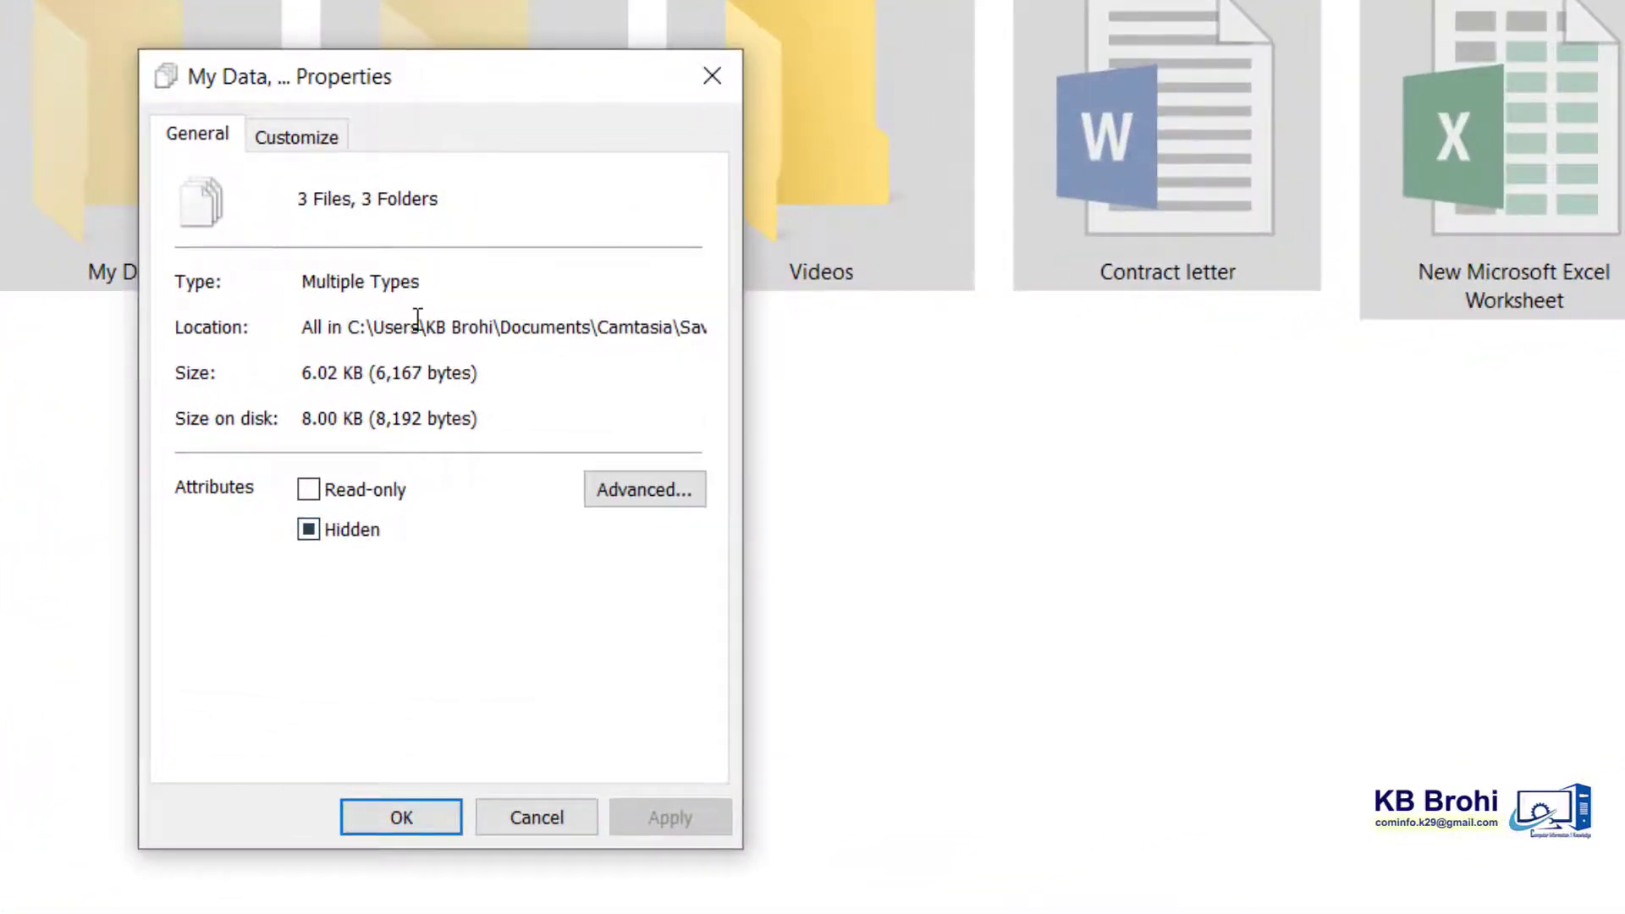
left_click_drag(464, 93, 1187, 129)
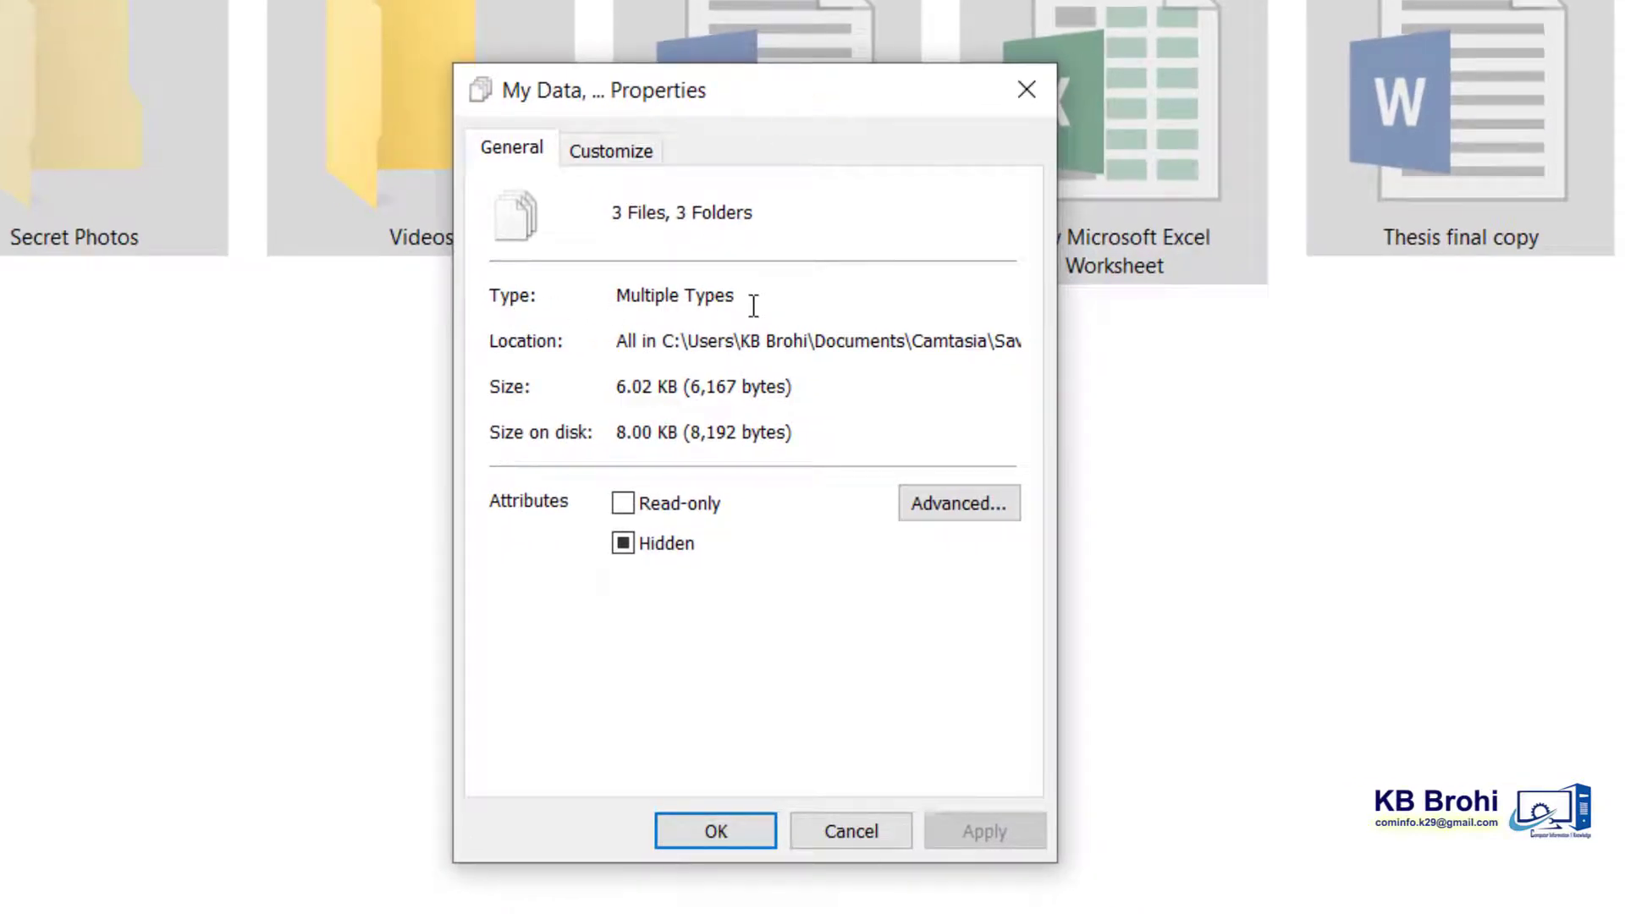
left_click(623, 546)
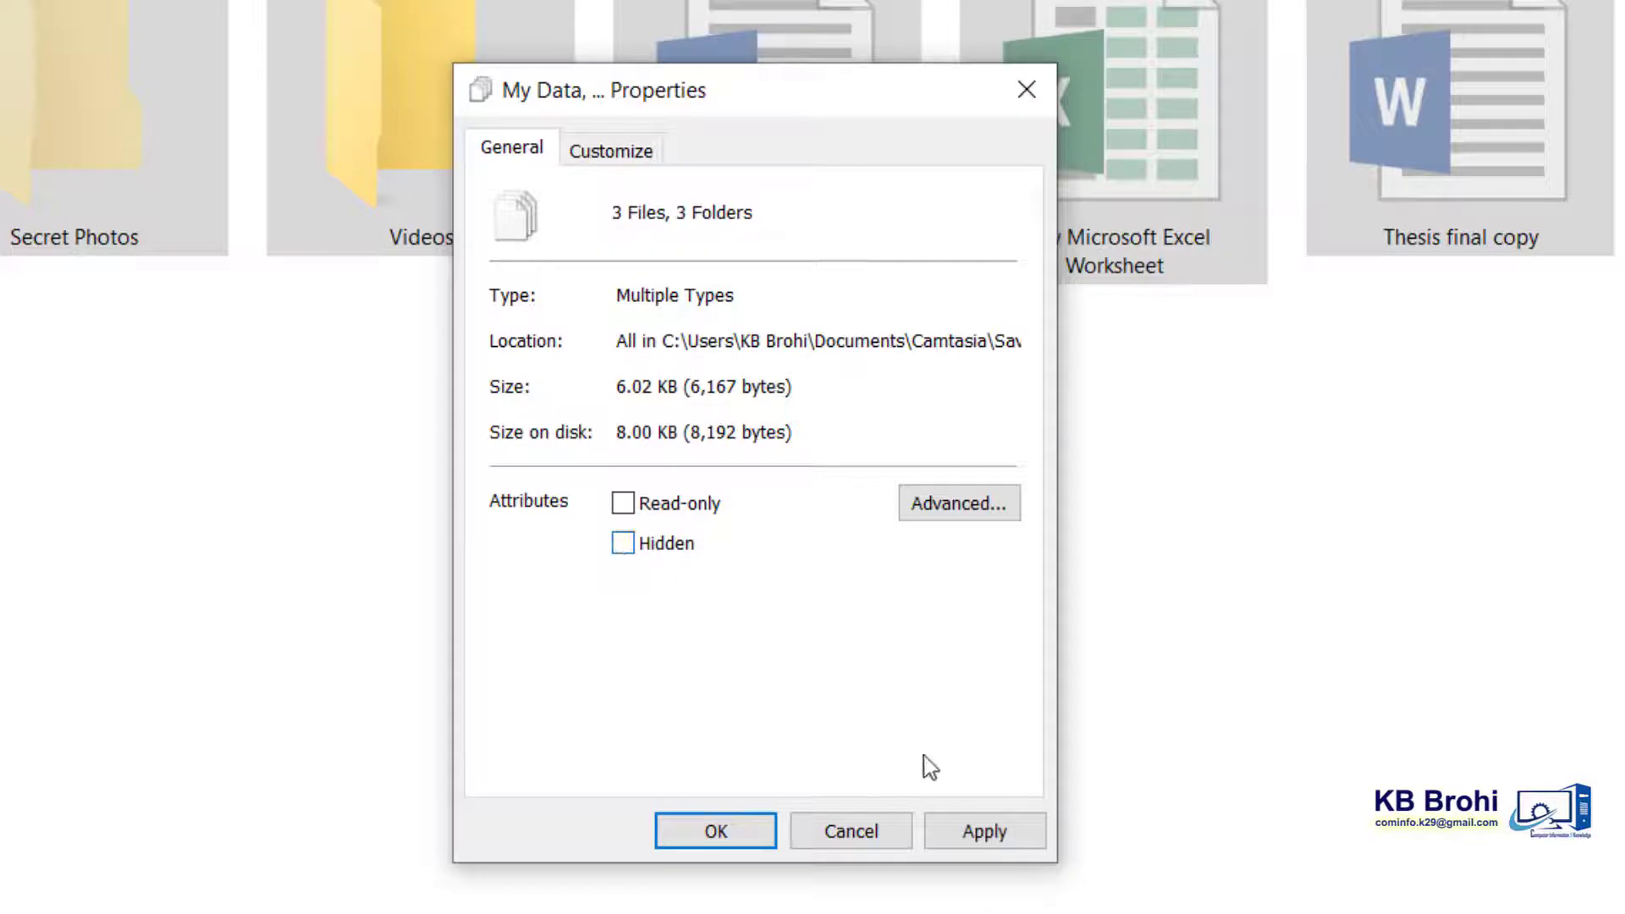
left_click(965, 829)
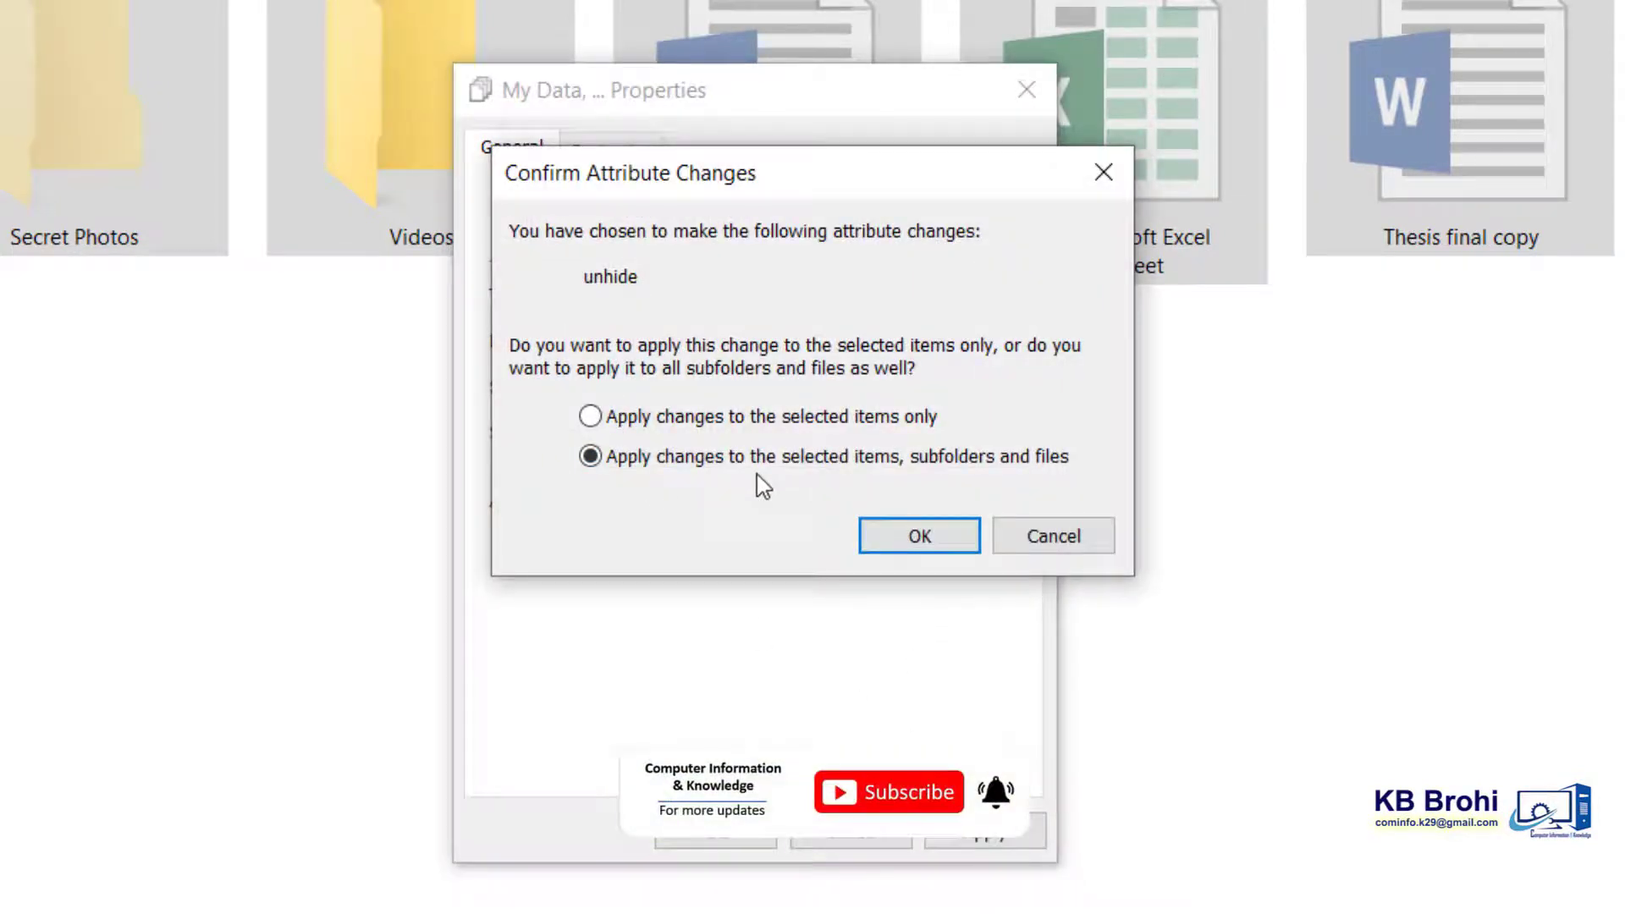
left_click(914, 542)
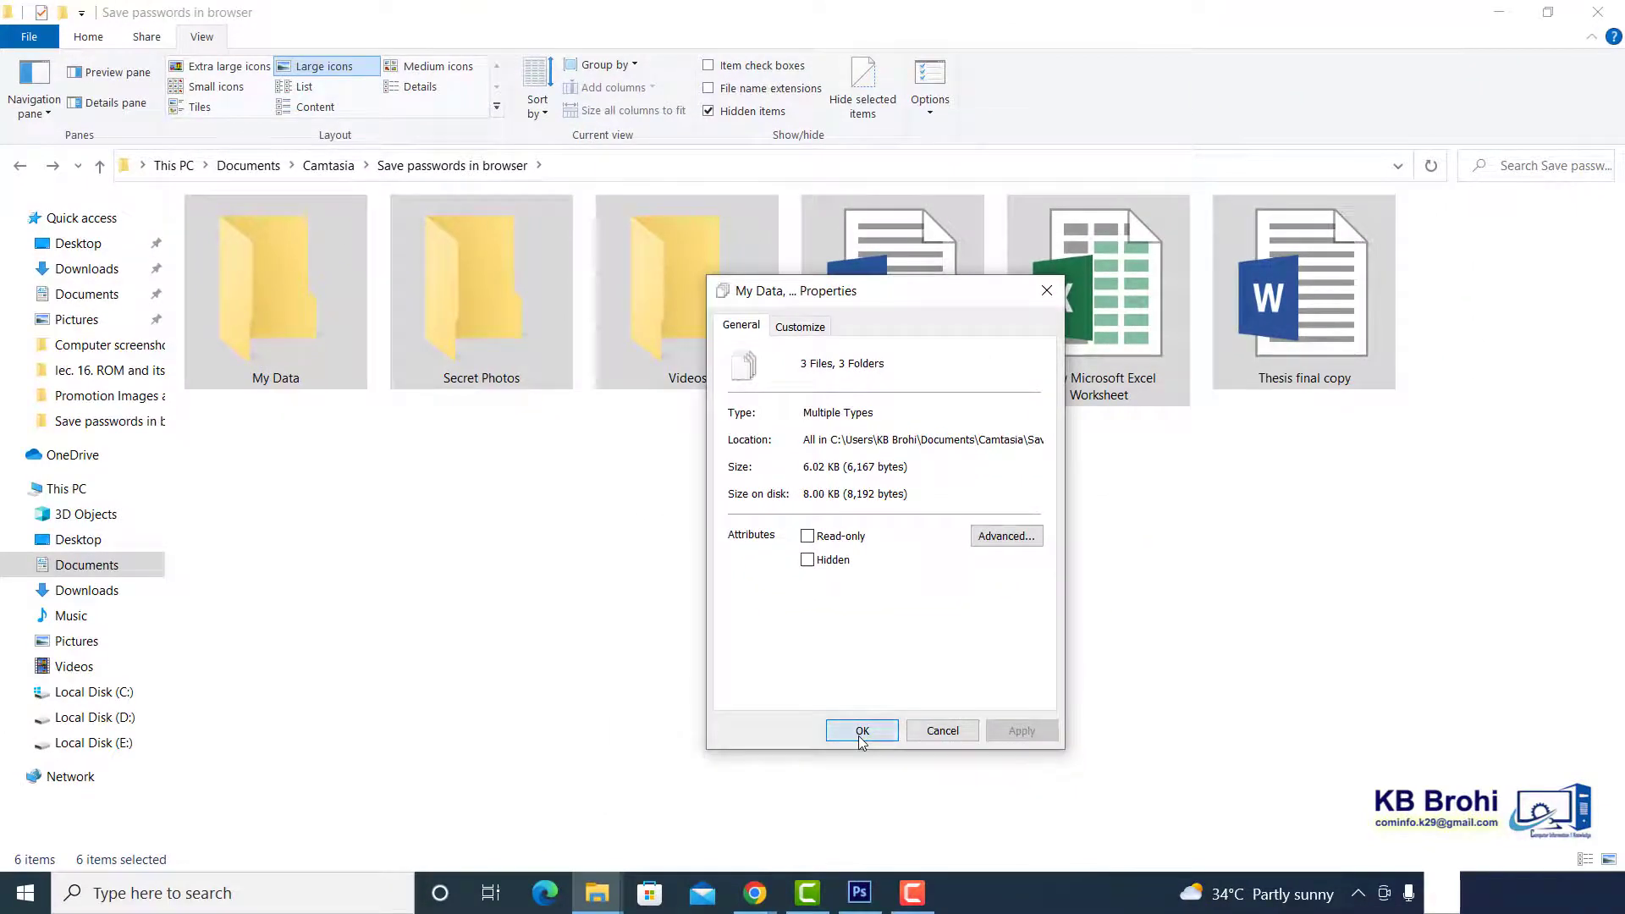
left_click(861, 731)
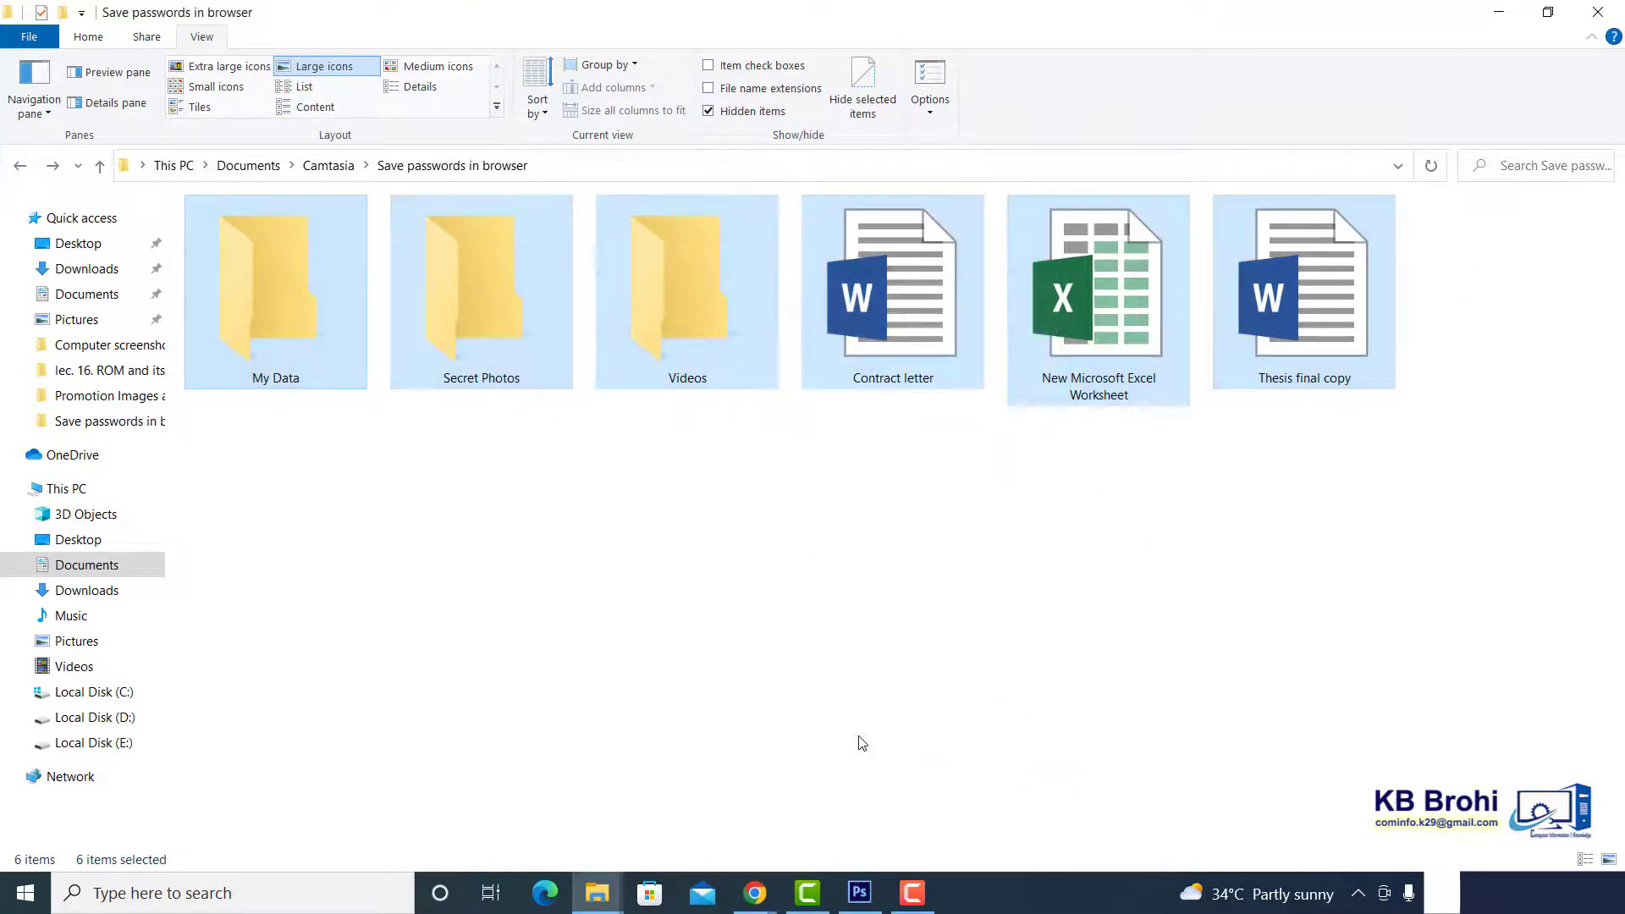
left_click(870, 635)
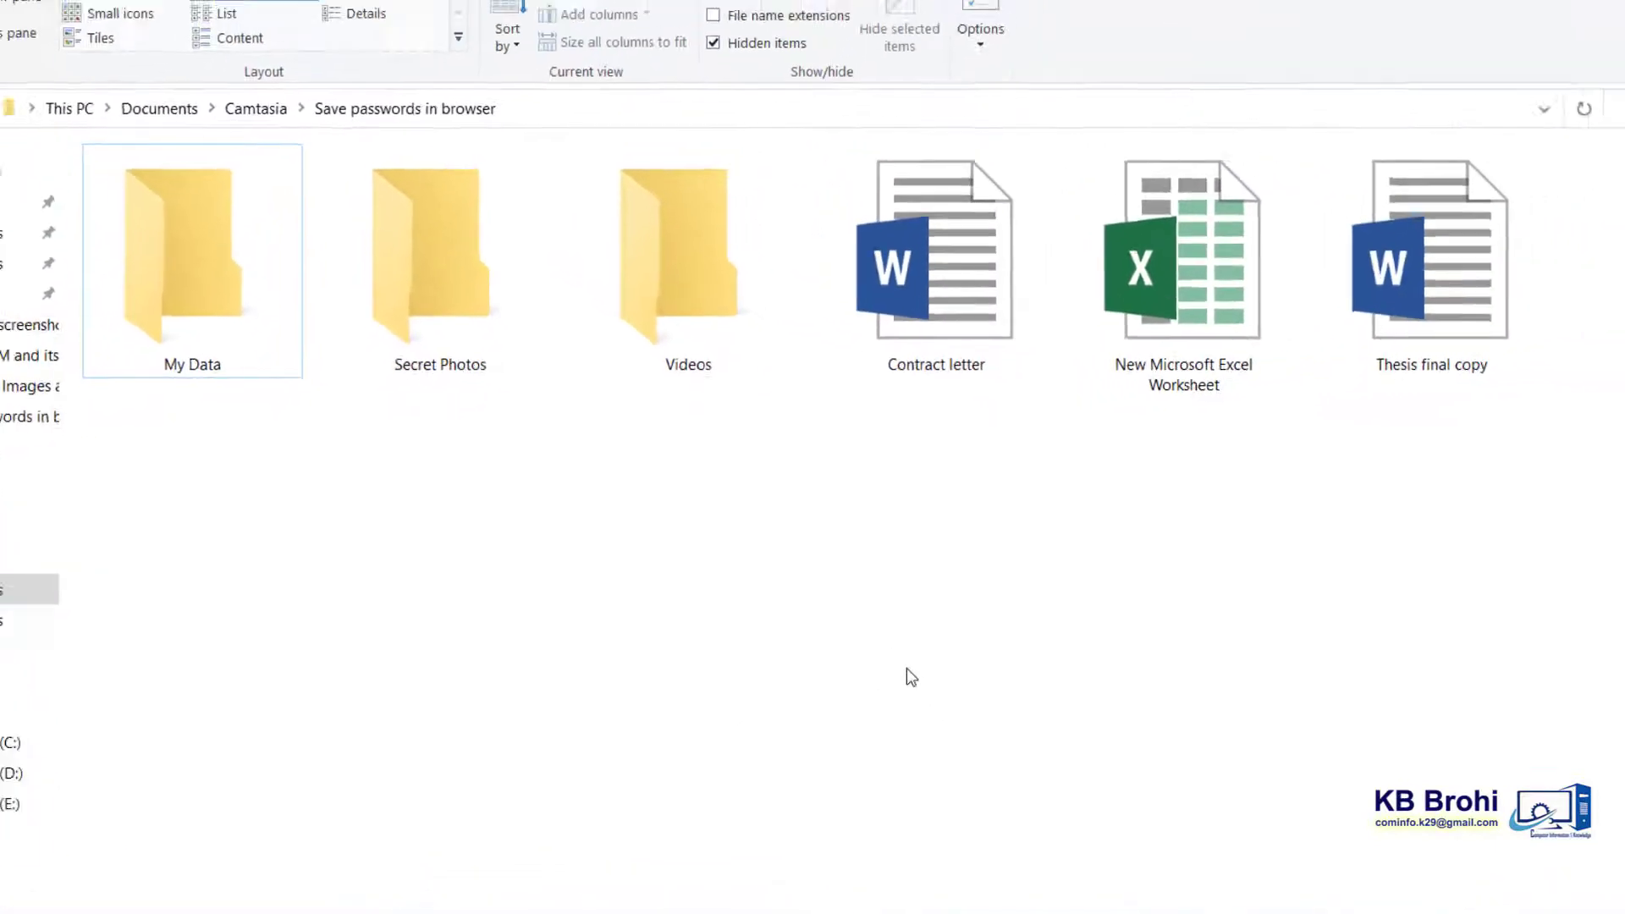